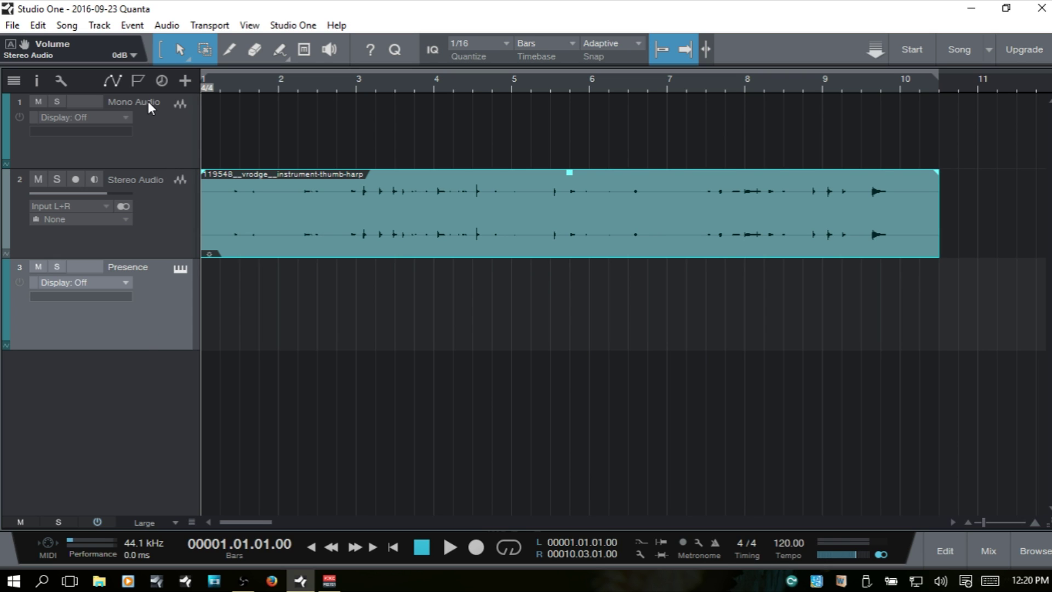
Step: Show automation for all tracks, return to the standard track controls, and show the automation again
{"action": "left_click", "coordinate": [114, 84]}
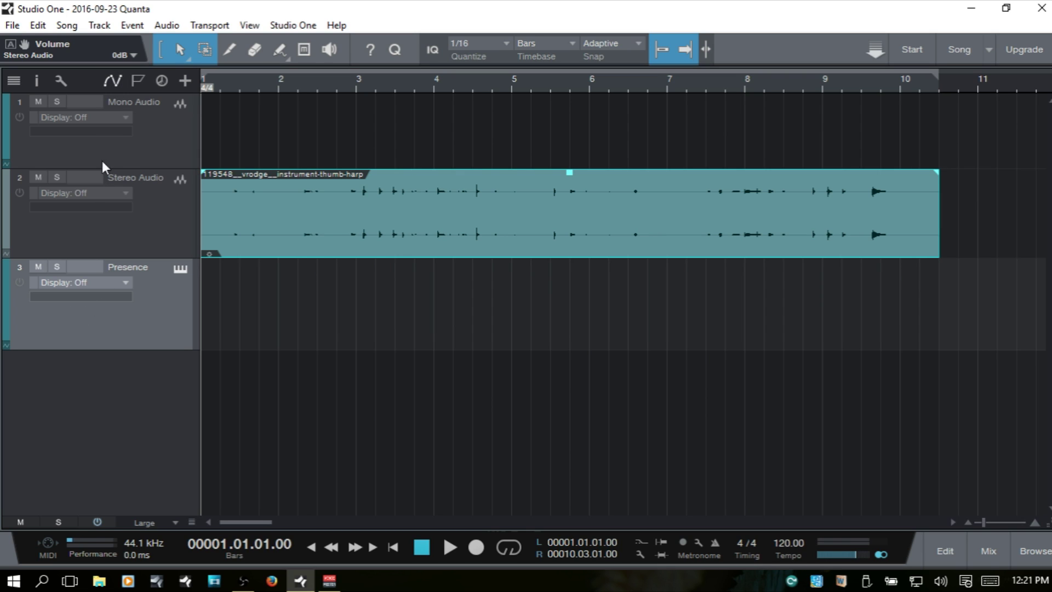
{"action": "left_click", "coordinate": [110, 81]}
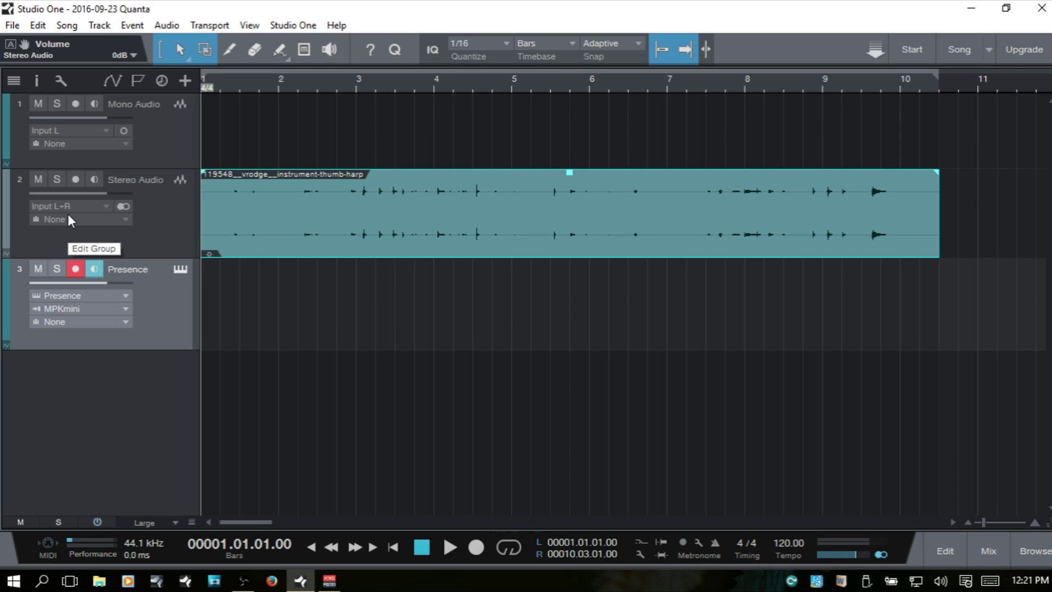
{"action": "left_click", "coordinate": [113, 81]}
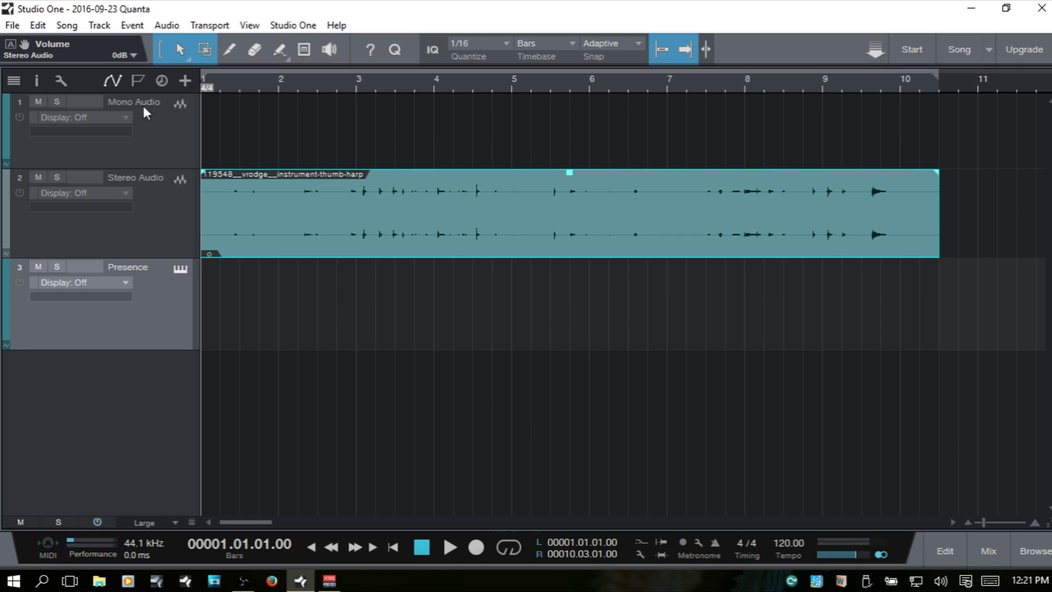
Step: View the Mono Audio track's Volume and Pan envelopes one after the other, and set its automation display back to Off
{"action": "left_click", "coordinate": [124, 118]}
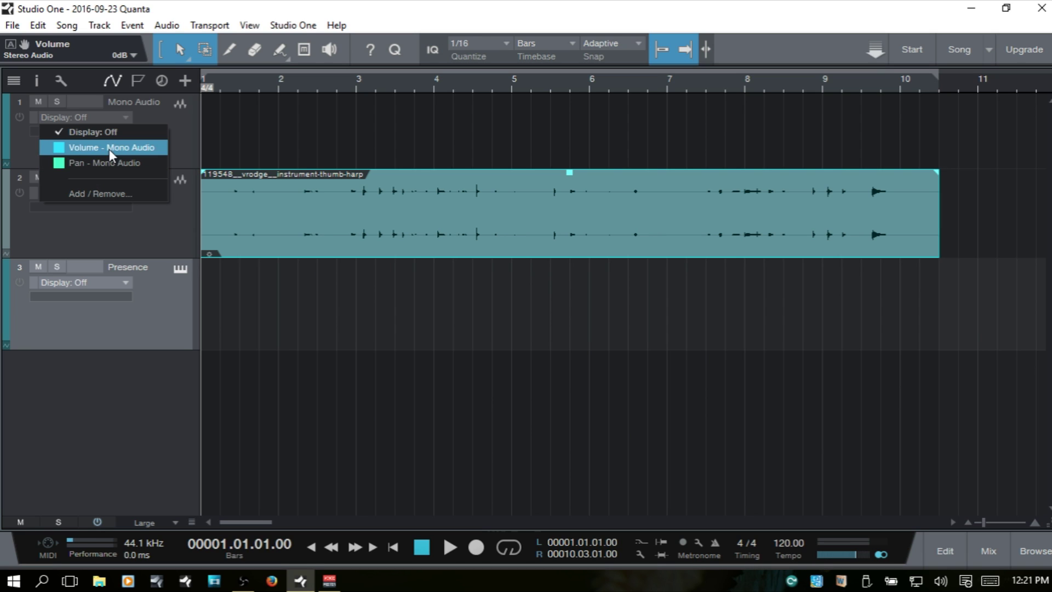
{"action": "left_click", "coordinate": [110, 149]}
{"action": "left_click", "coordinate": [123, 113]}
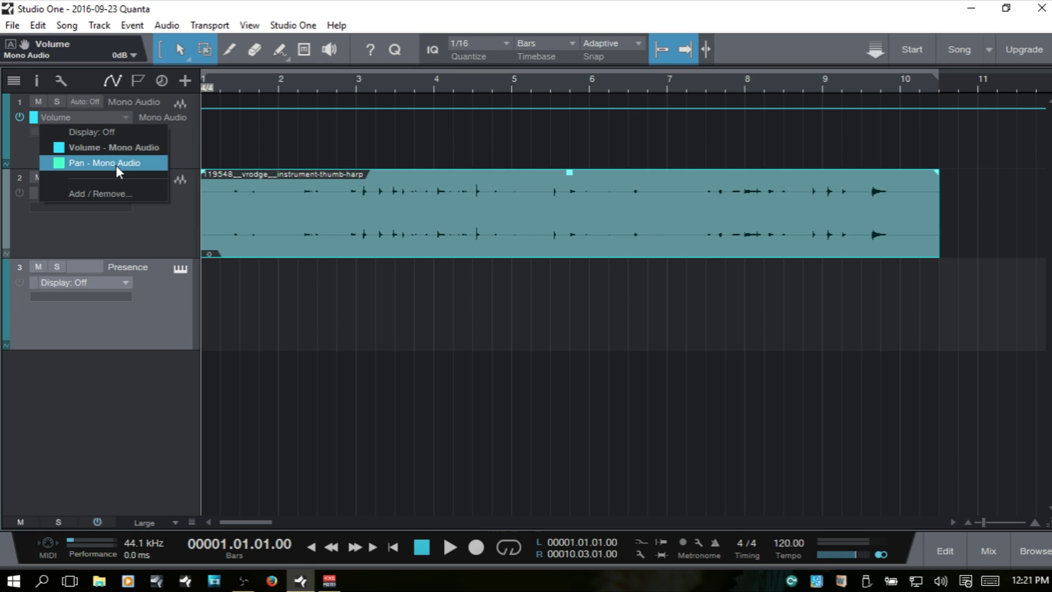
{"action": "left_click", "coordinate": [116, 164]}
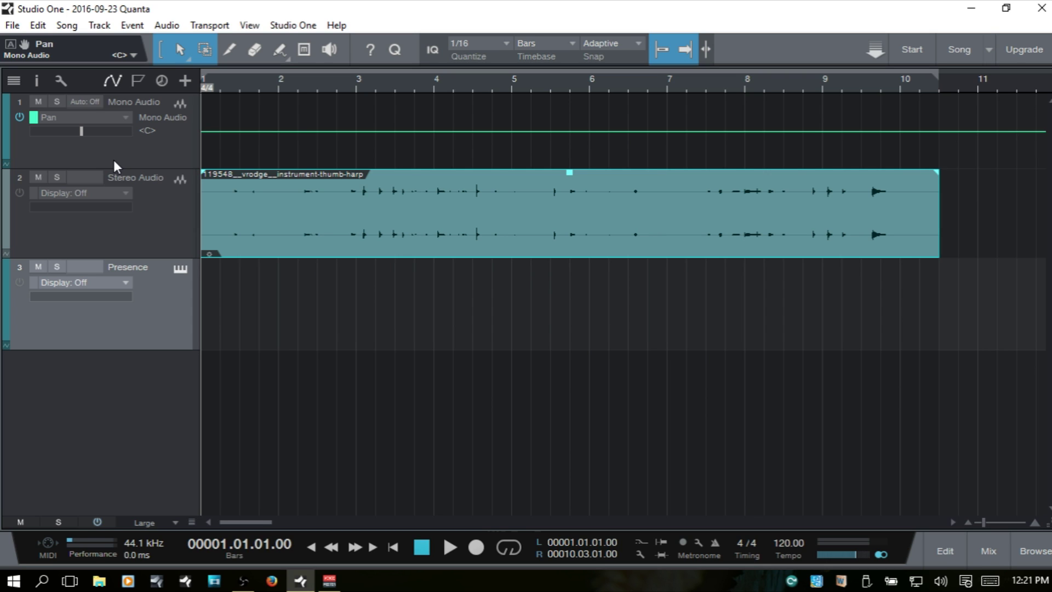
{"action": "left_click", "coordinate": [117, 118]}
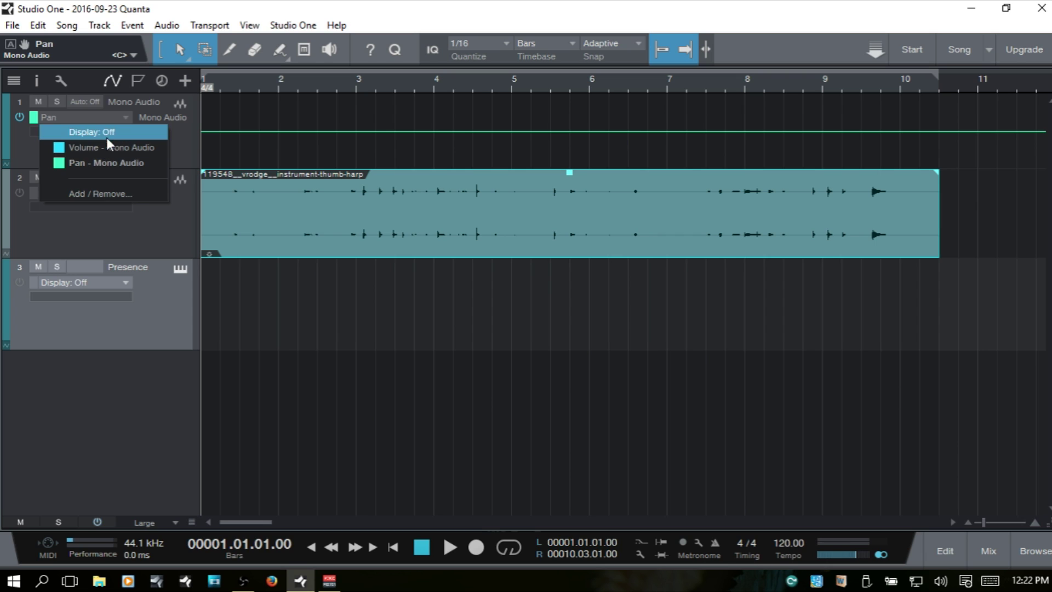
{"action": "left_click", "coordinate": [111, 133]}
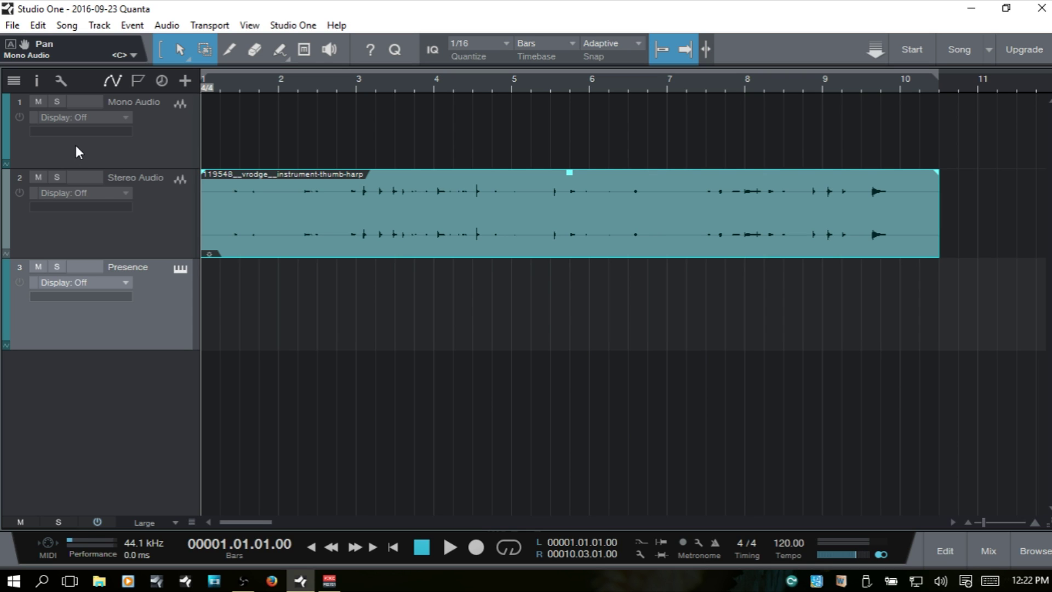
Step: Expand the Mono Audio envelopes into lanes, cycle the track's own display through Volume, Pan and Off, and collapse the lanes
{"action": "left_click", "coordinate": [6, 165]}
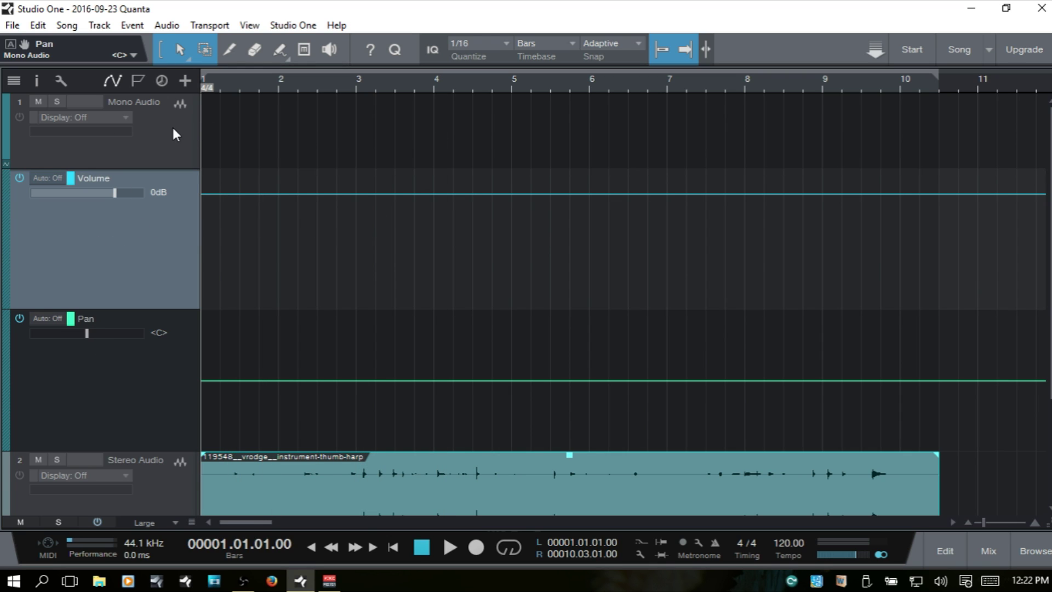
{"action": "left_click", "coordinate": [126, 116]}
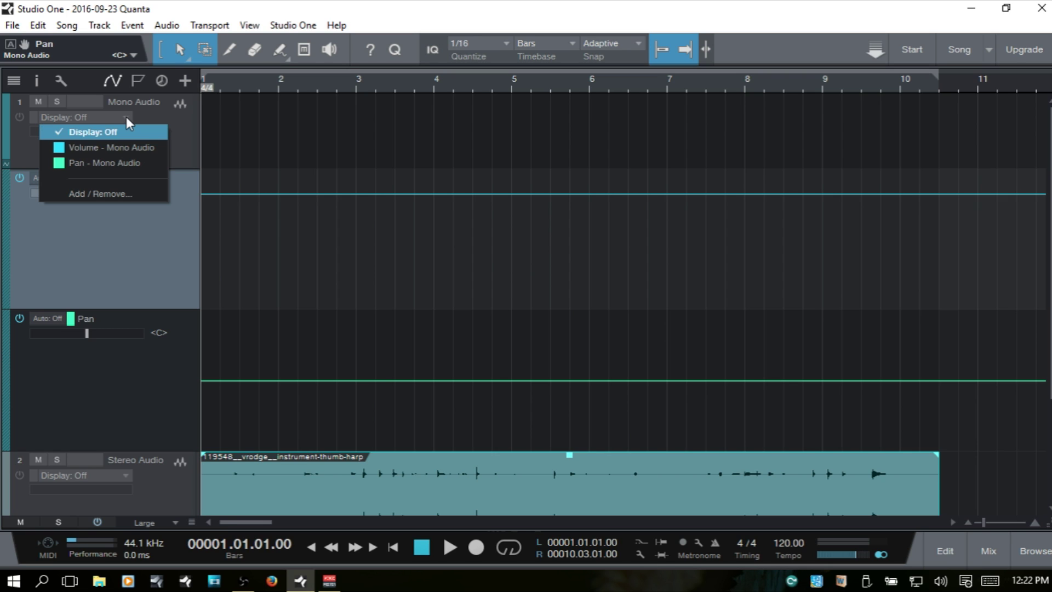
{"action": "left_click", "coordinate": [112, 146]}
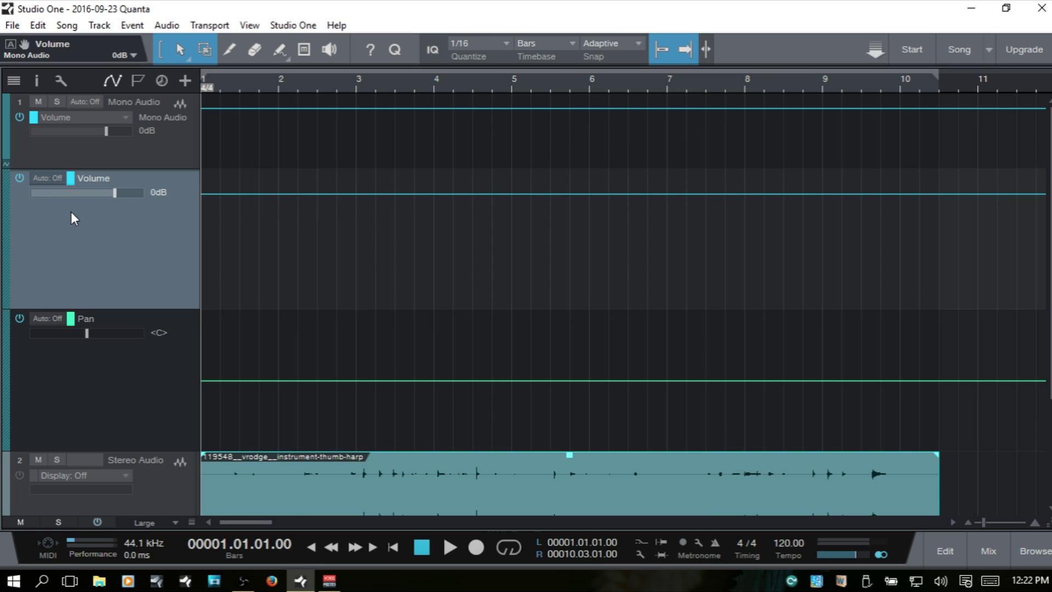
{"action": "left_click", "coordinate": [117, 116]}
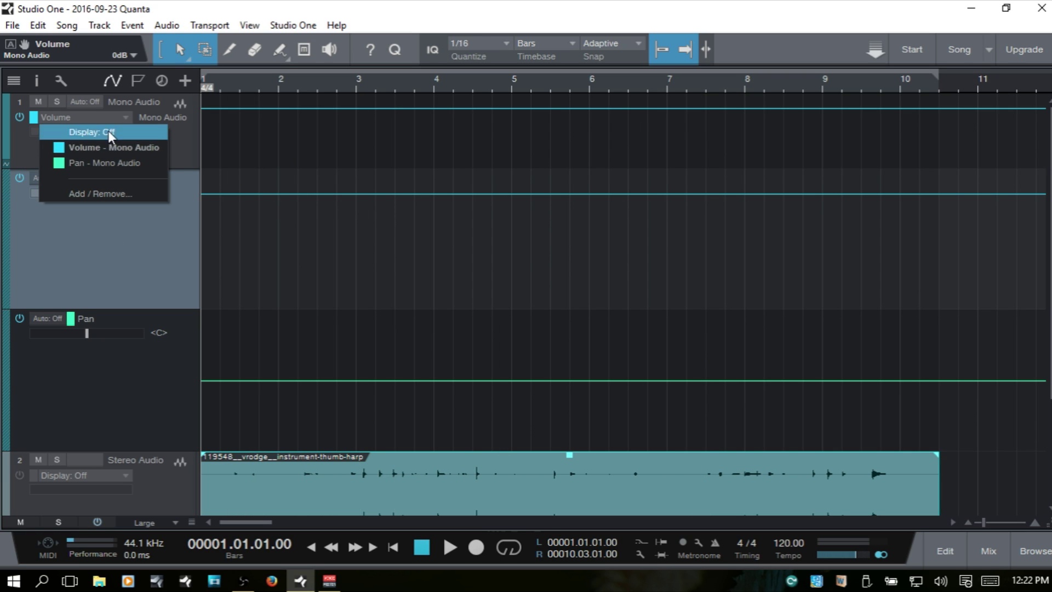
{"action": "left_click", "coordinate": [101, 165]}
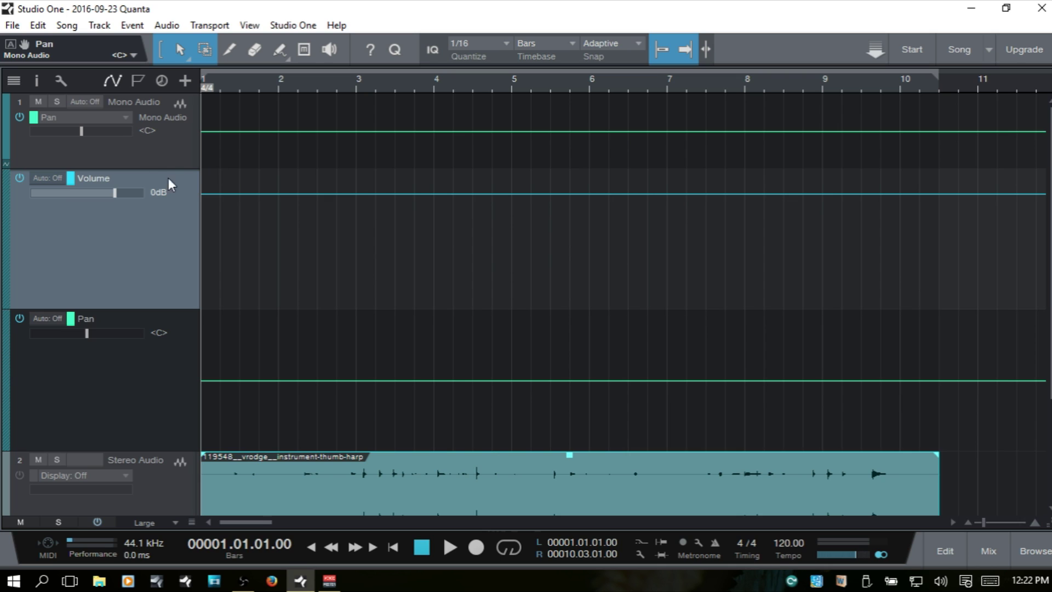
{"action": "left_click", "coordinate": [126, 118]}
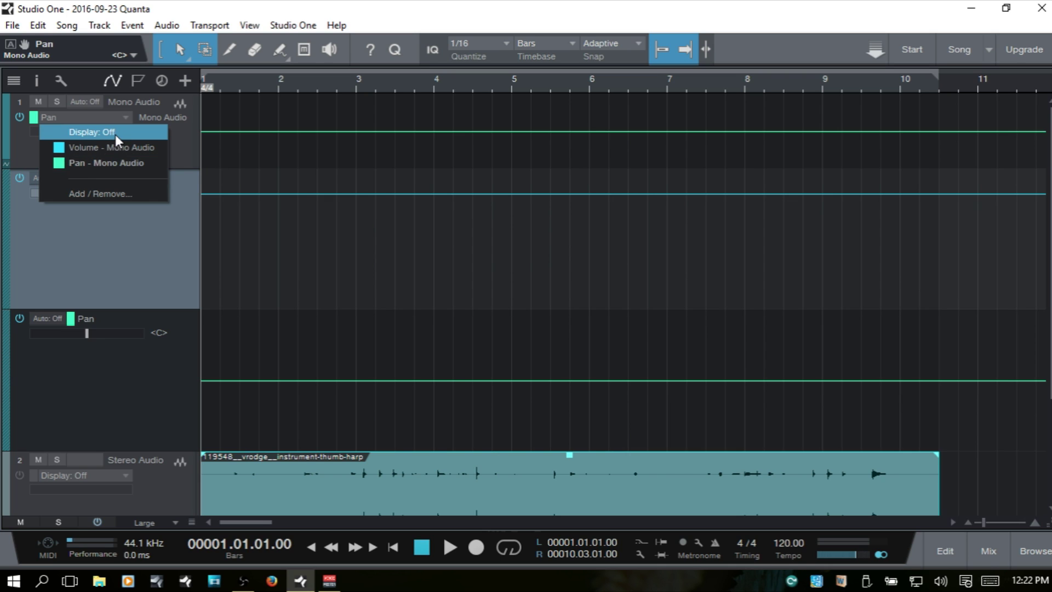
{"action": "left_click", "coordinate": [115, 134]}
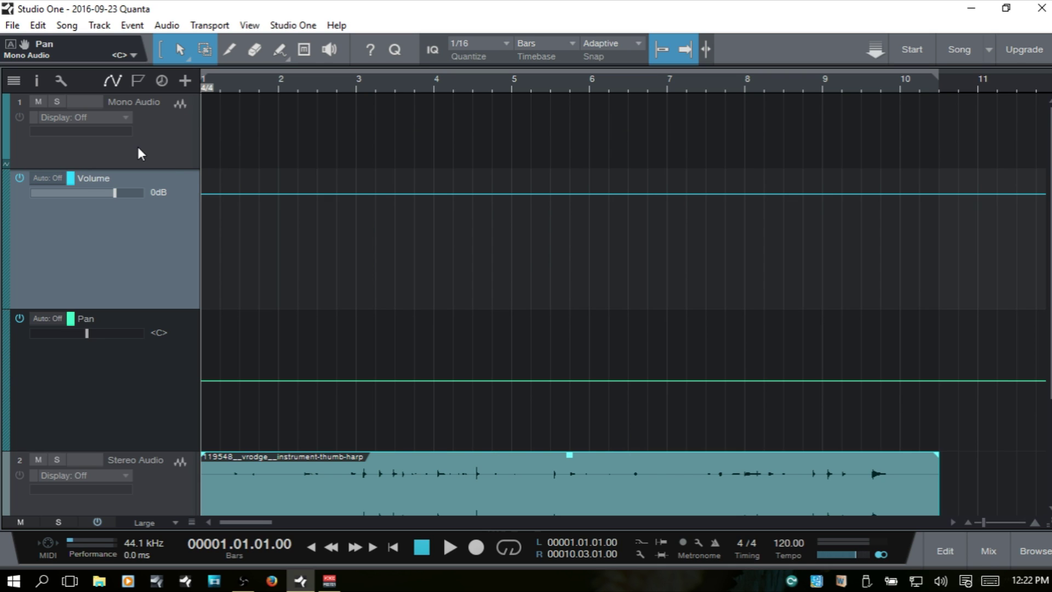
{"action": "right_click", "coordinate": [107, 147]}
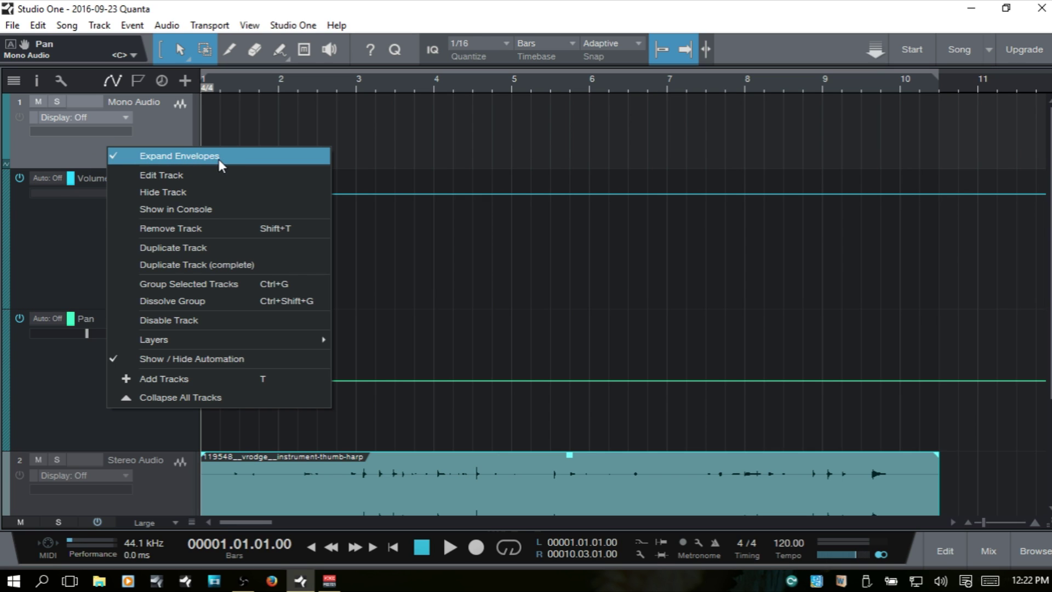
{"action": "left_click", "coordinate": [156, 155]}
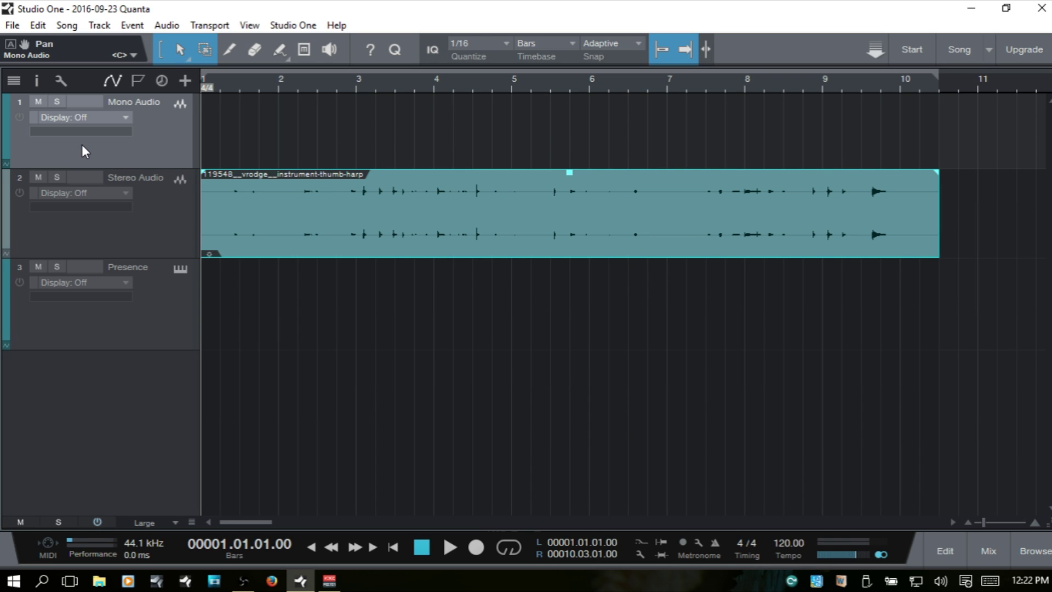
Step: Expand the Mono Audio envelopes through the track list, close the list, and collapse the envelope lanes
{"action": "left_click", "coordinate": [12, 82]}
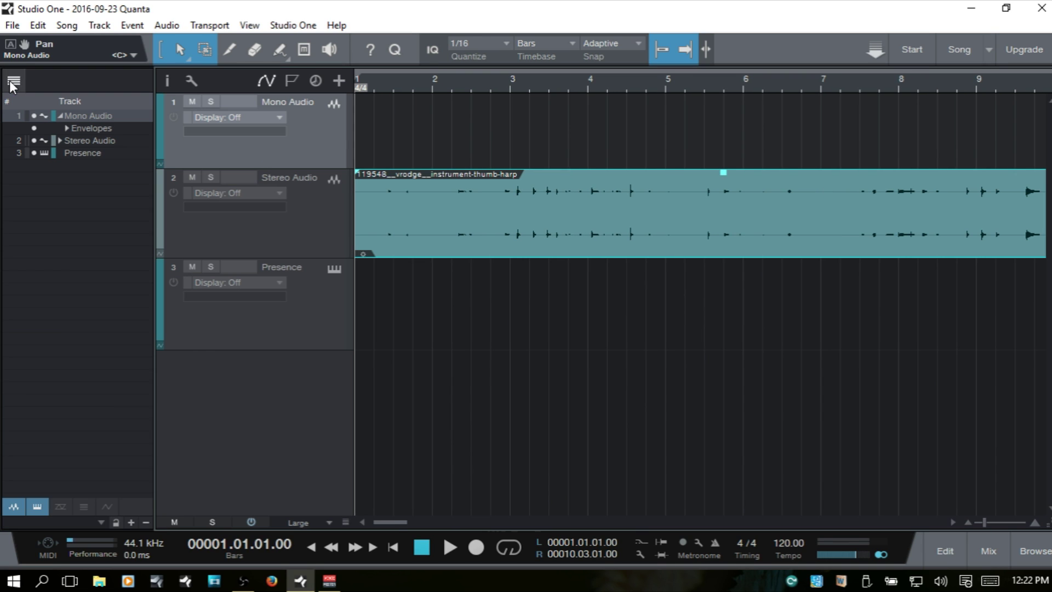
{"action": "left_click", "coordinate": [66, 128]}
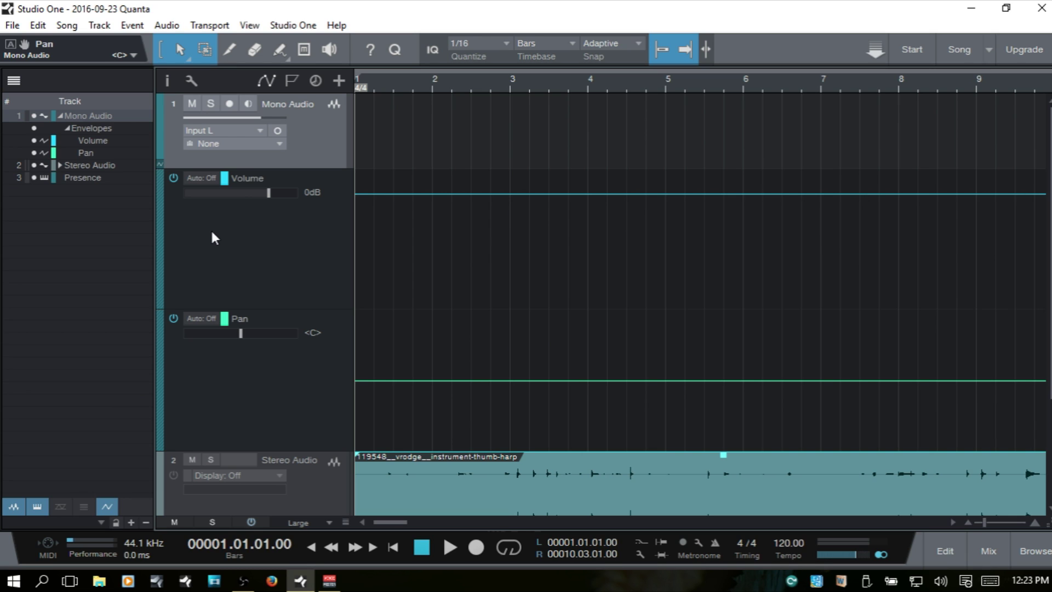
{"action": "left_click", "coordinate": [14, 81]}
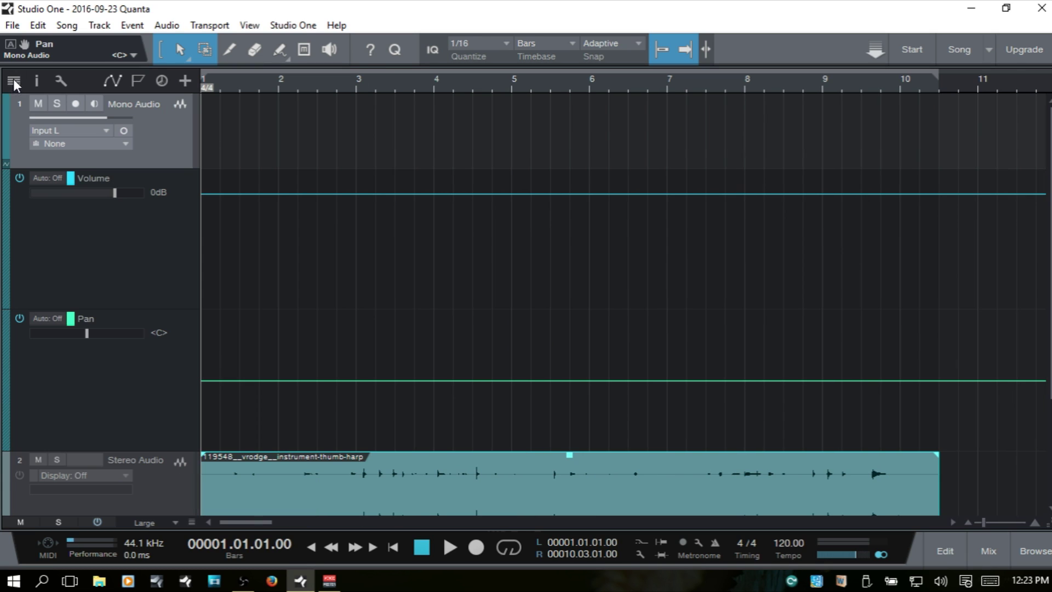
{"action": "left_click", "coordinate": [4, 167]}
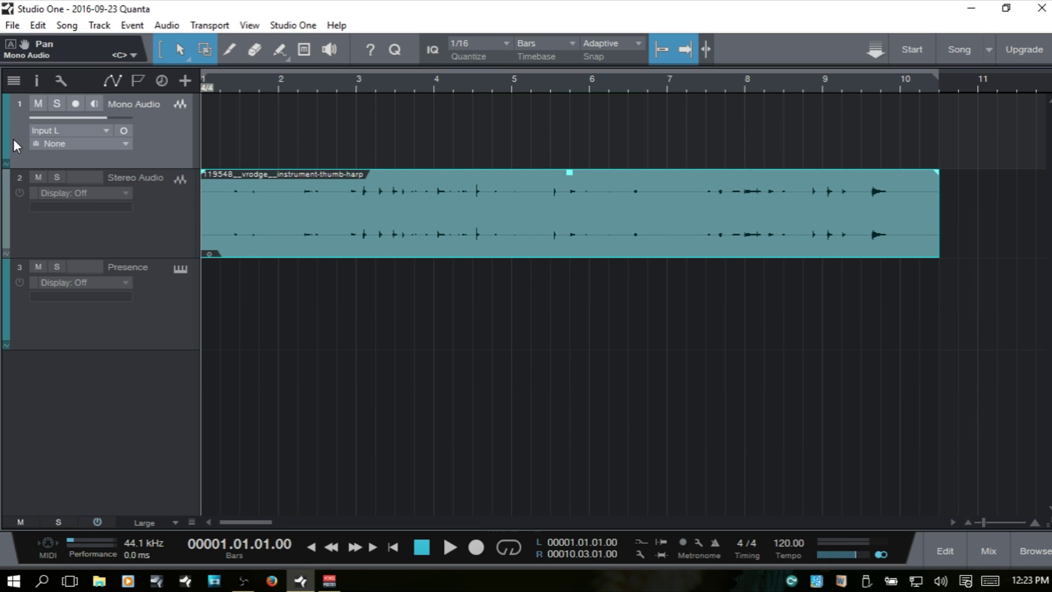
Step: View the Stereo Audio track's Volume, Pan and Mixverb Mix envelopes in turn, and set its automation display back to Off
{"action": "left_click", "coordinate": [103, 220]}
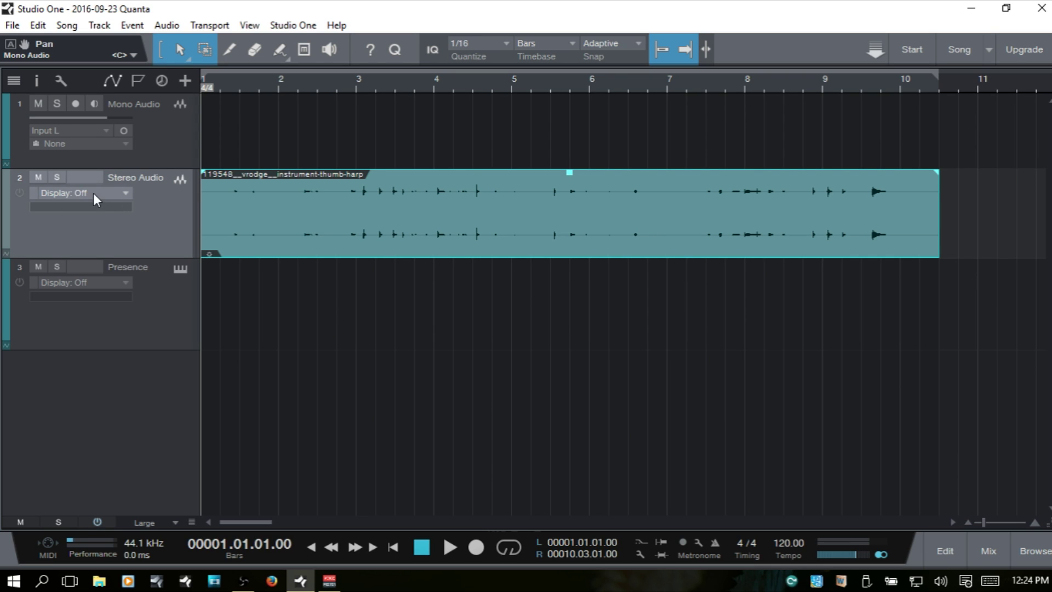
{"action": "left_click", "coordinate": [123, 195]}
{"action": "left_click", "coordinate": [120, 224]}
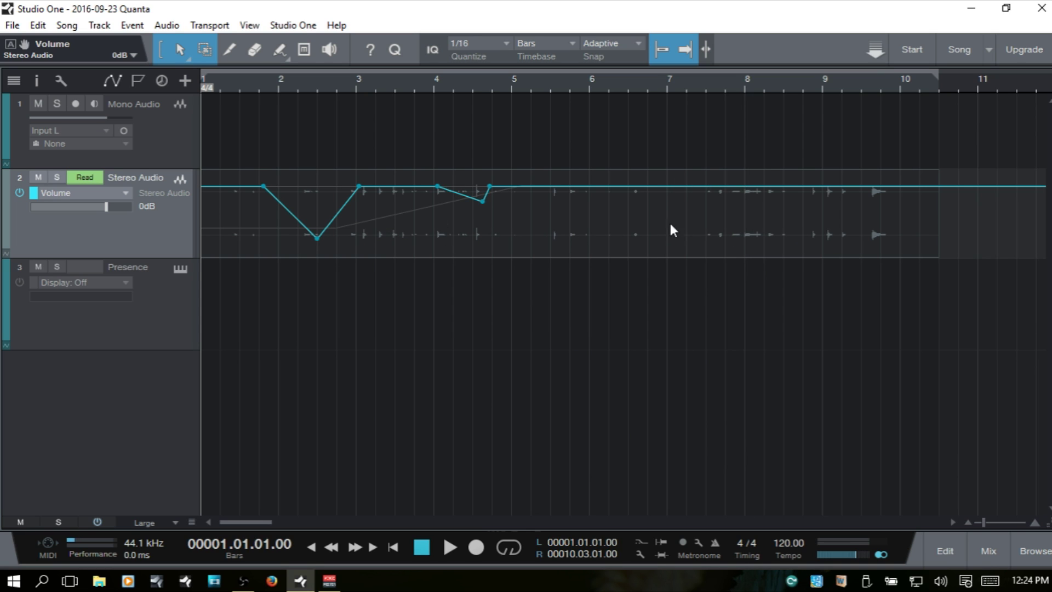
{"action": "left_click", "coordinate": [289, 212]}
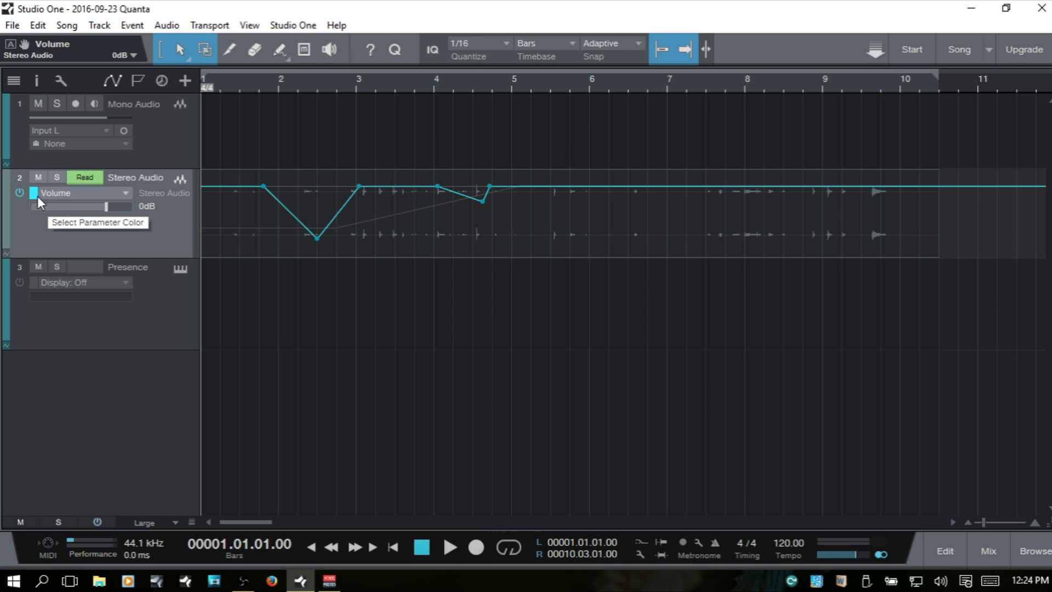
{"action": "left_click", "coordinate": [76, 190]}
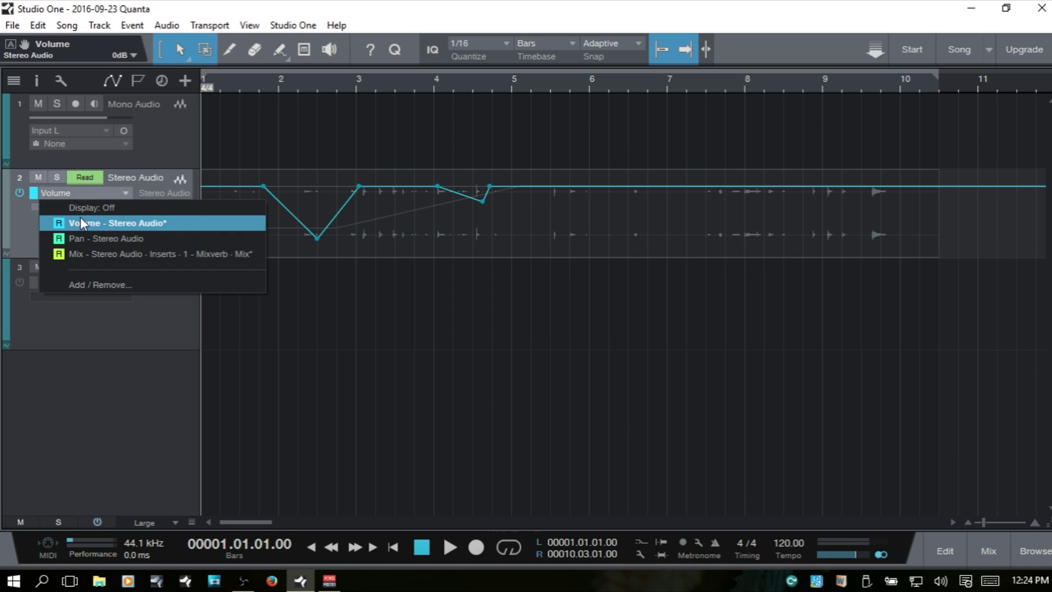
{"action": "left_click", "coordinate": [91, 234]}
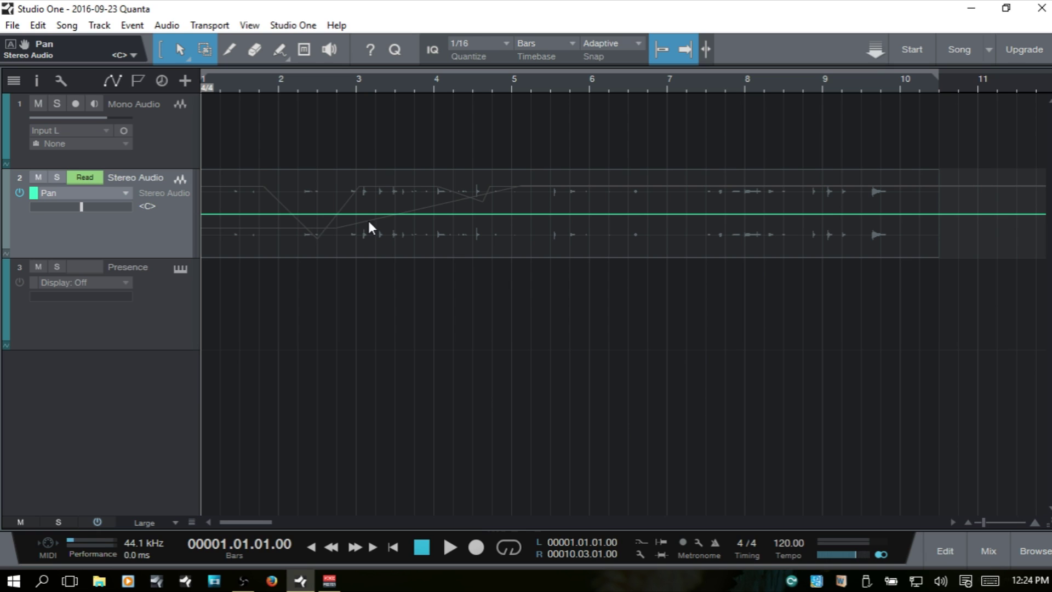
{"action": "left_click", "coordinate": [116, 191]}
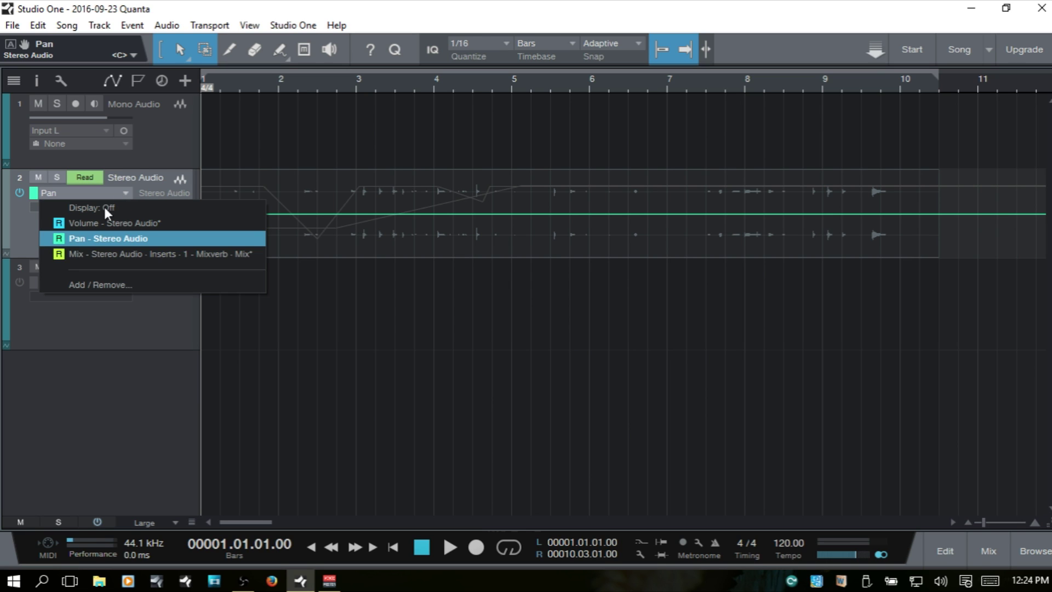
{"action": "left_click", "coordinate": [104, 255]}
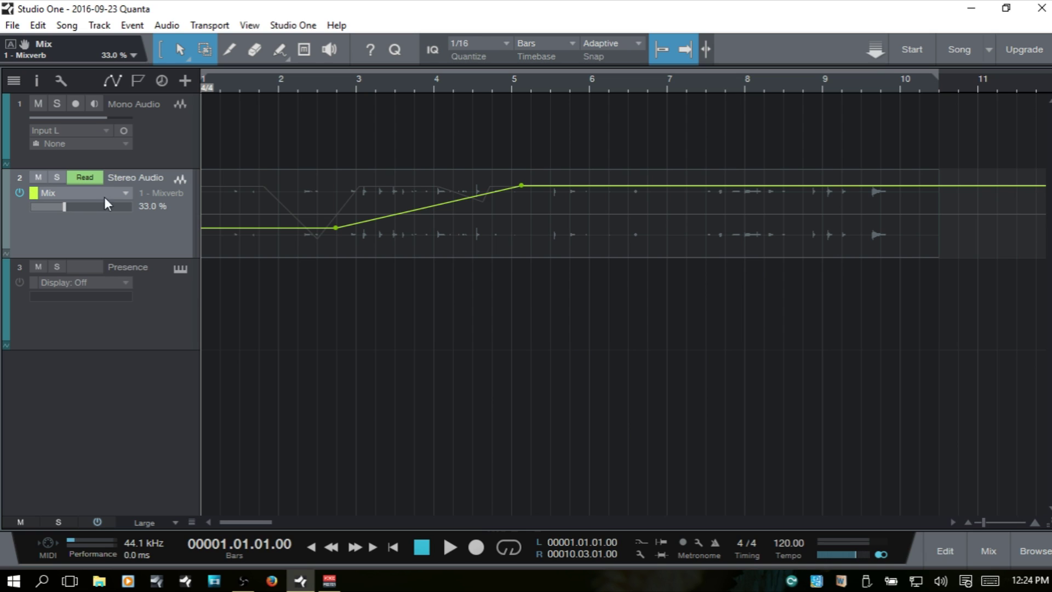
{"action": "left_click", "coordinate": [120, 192]}
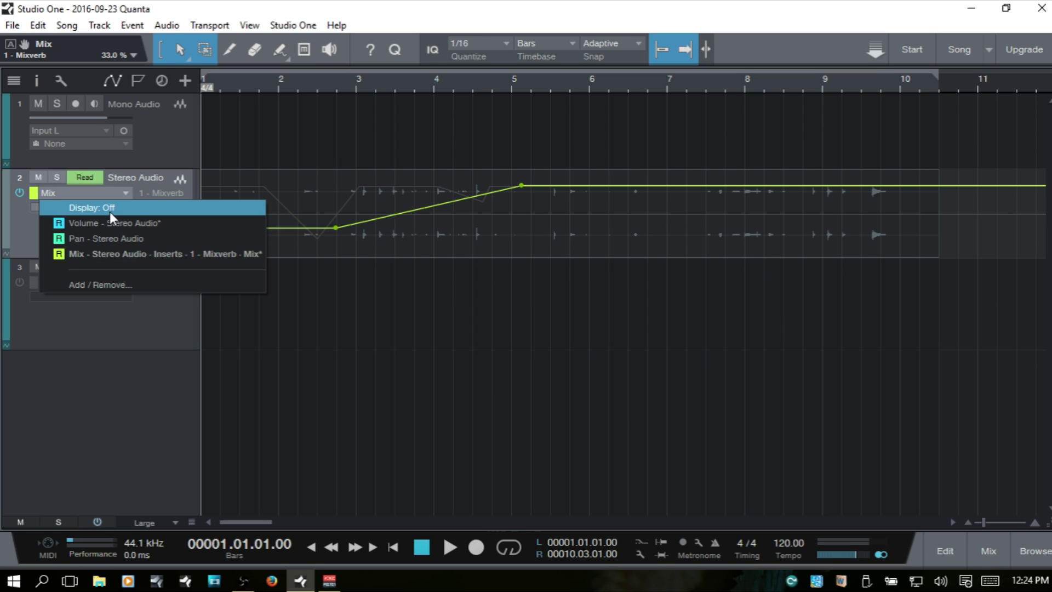
{"action": "left_click", "coordinate": [110, 211]}
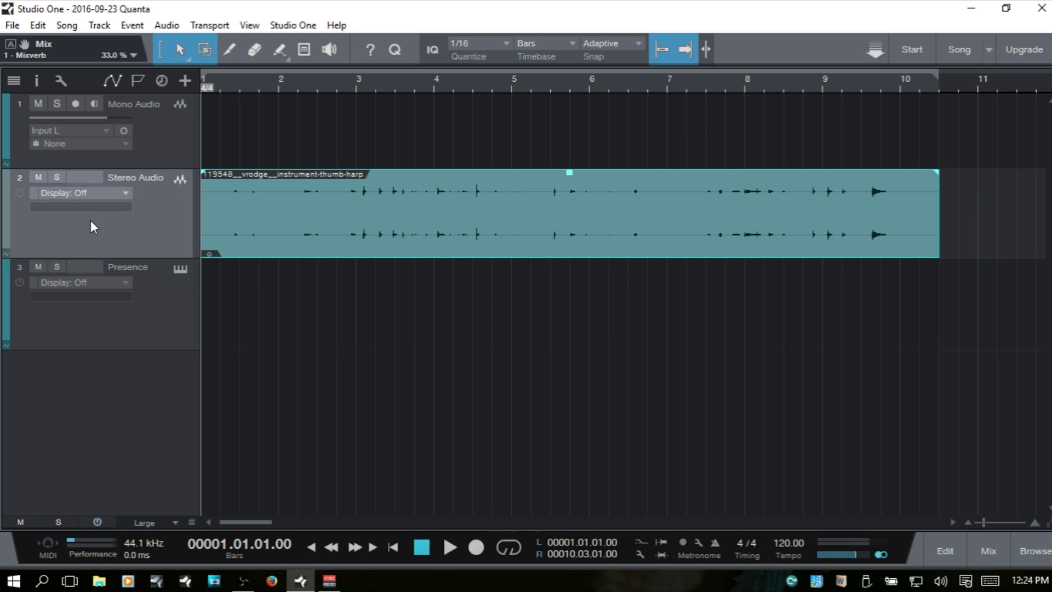
Step: Expand the Stereo Audio envelopes into separate lanes to view Volume, Pan and Mix together, and collapse them
{"action": "left_click", "coordinate": [6, 258]}
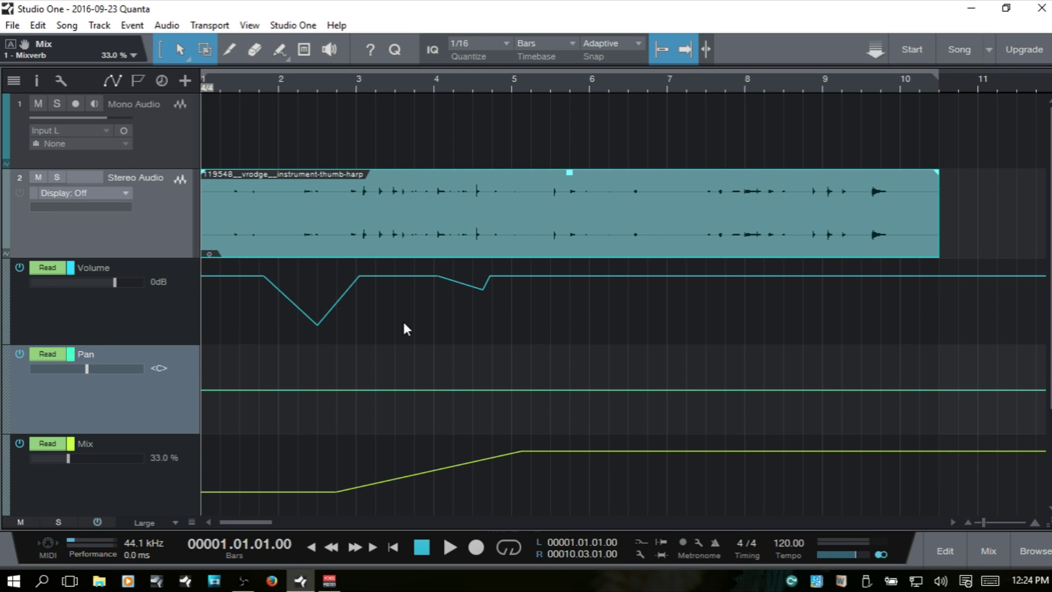
{"action": "scroll", "coordinate": [406, 328], "scroll_direction": "down", "scroll_amount": 1}
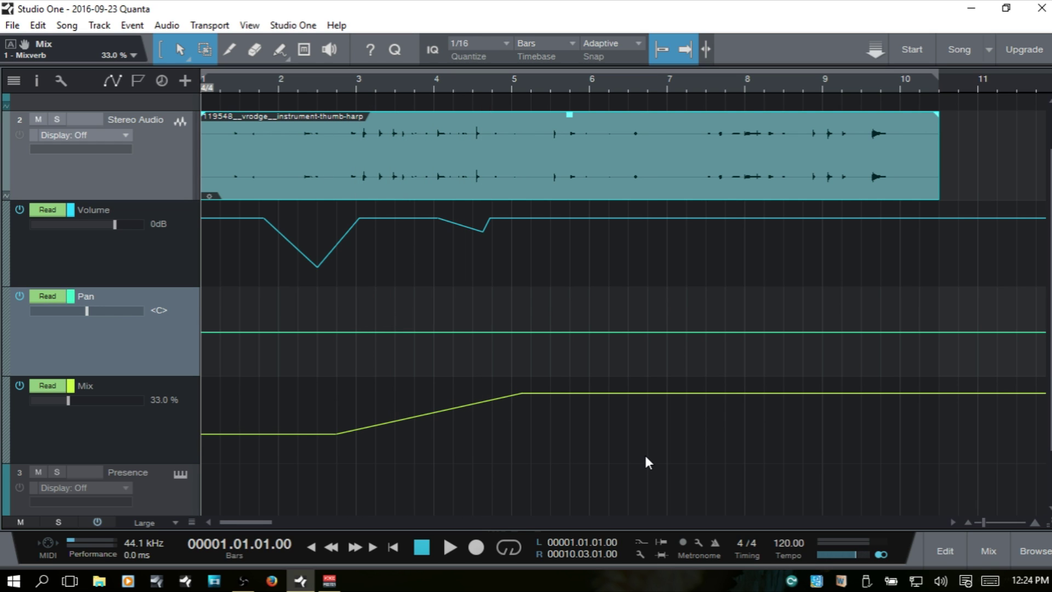
{"action": "right_click", "coordinate": [98, 165]}
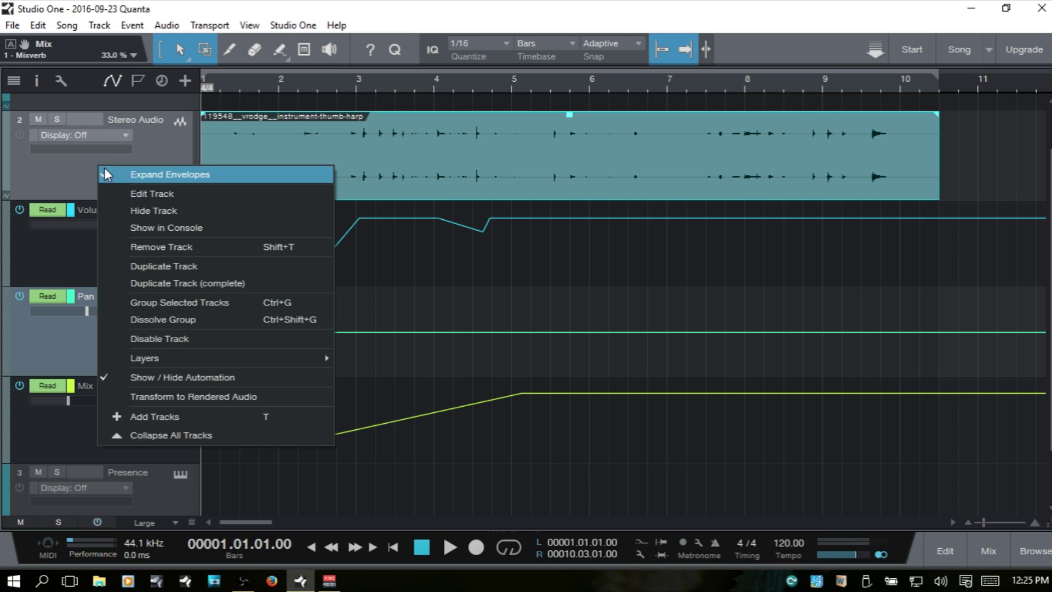
{"action": "left_click", "coordinate": [195, 173]}
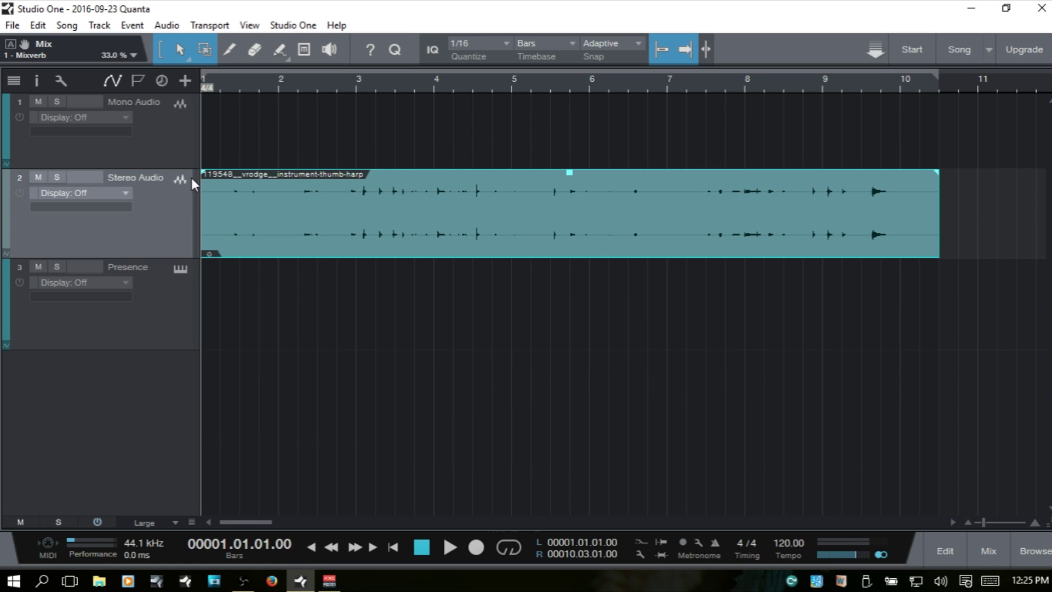
Step: Expand the Stereo Audio envelopes through the track list and move the playback cursor to 2.3.4, then 4.2.4, to read the automated values
{"action": "left_click", "coordinate": [14, 80]}
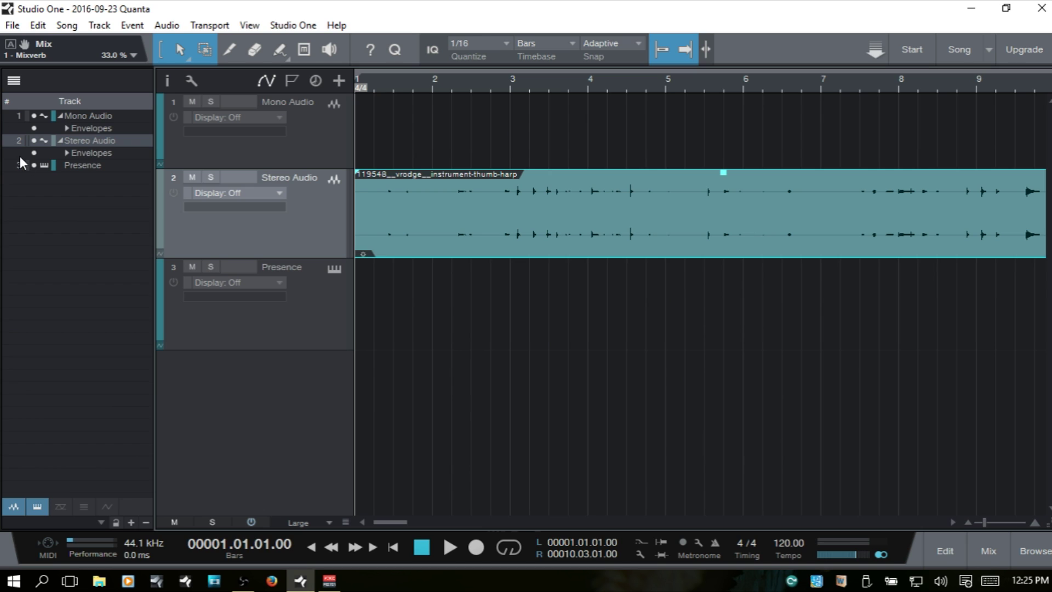
{"action": "left_click", "coordinate": [67, 154]}
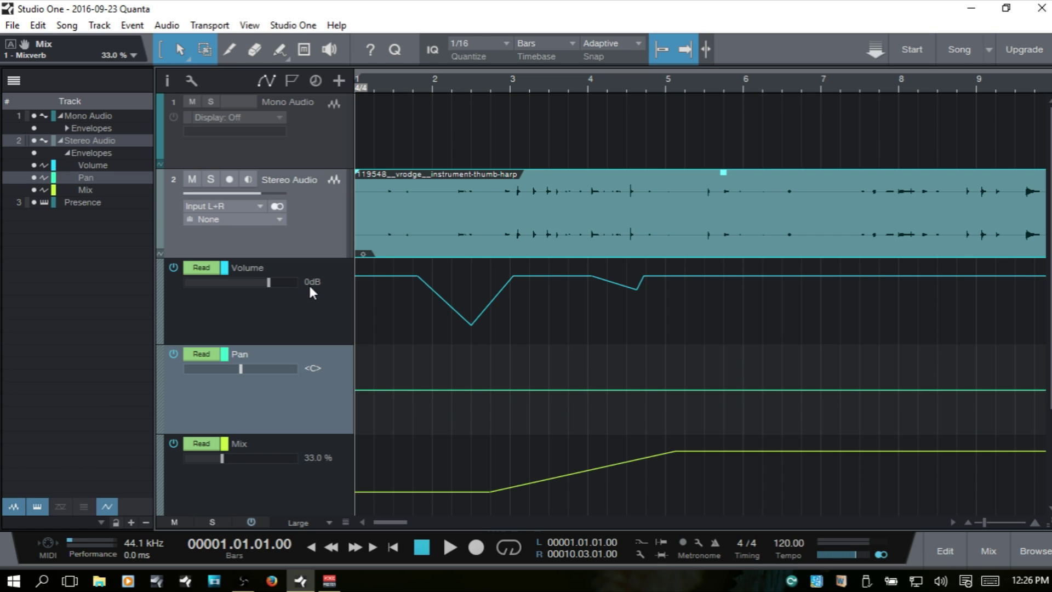
{"action": "left_click_drag", "start_coordinate": [449, 88], "coordinate": [487, 91]}
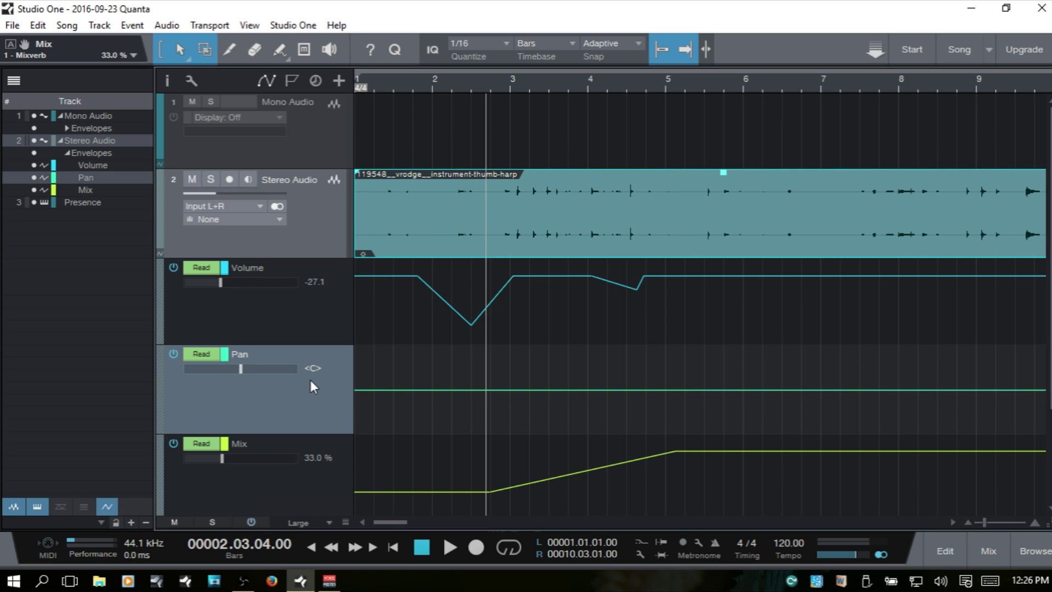
{"action": "left_click", "coordinate": [623, 86]}
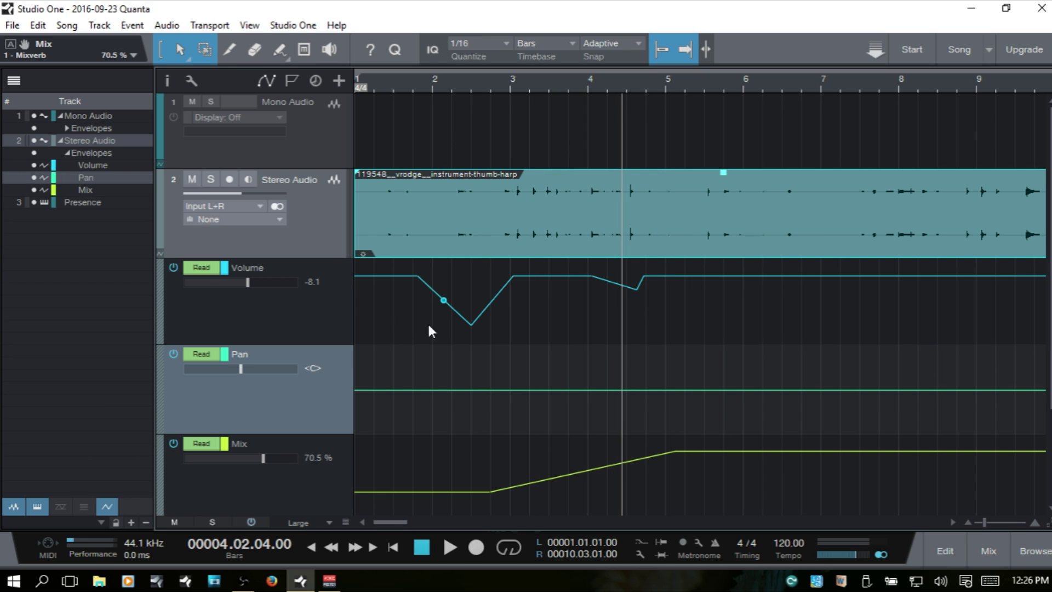
Step: Collapse the Stereo Audio envelope lanes, close the track list, and select the Presence track
{"action": "left_click", "coordinate": [160, 253]}
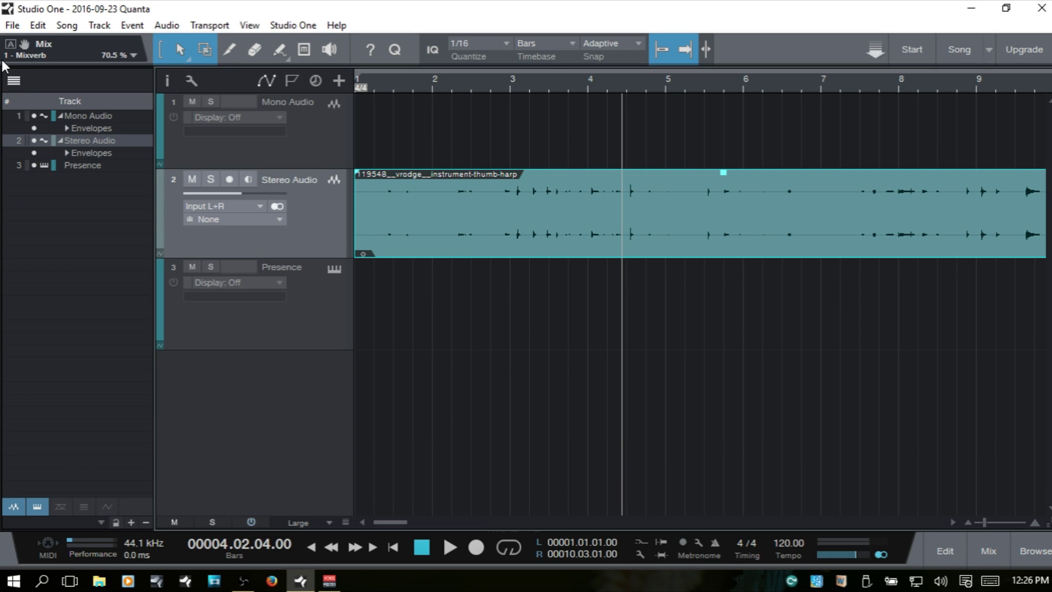
{"action": "left_click", "coordinate": [14, 81]}
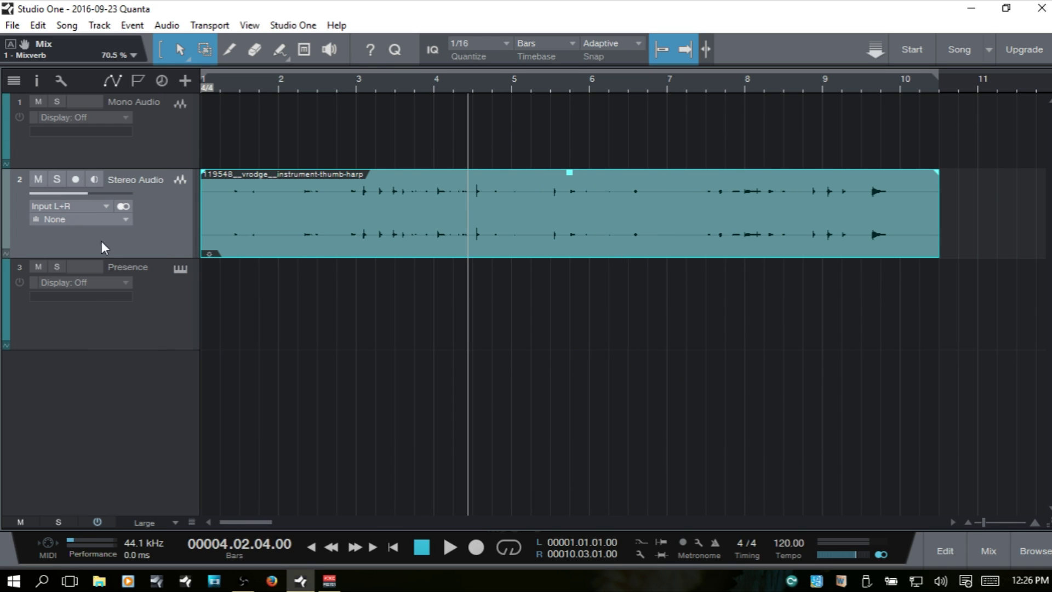
{"action": "left_click", "coordinate": [146, 320]}
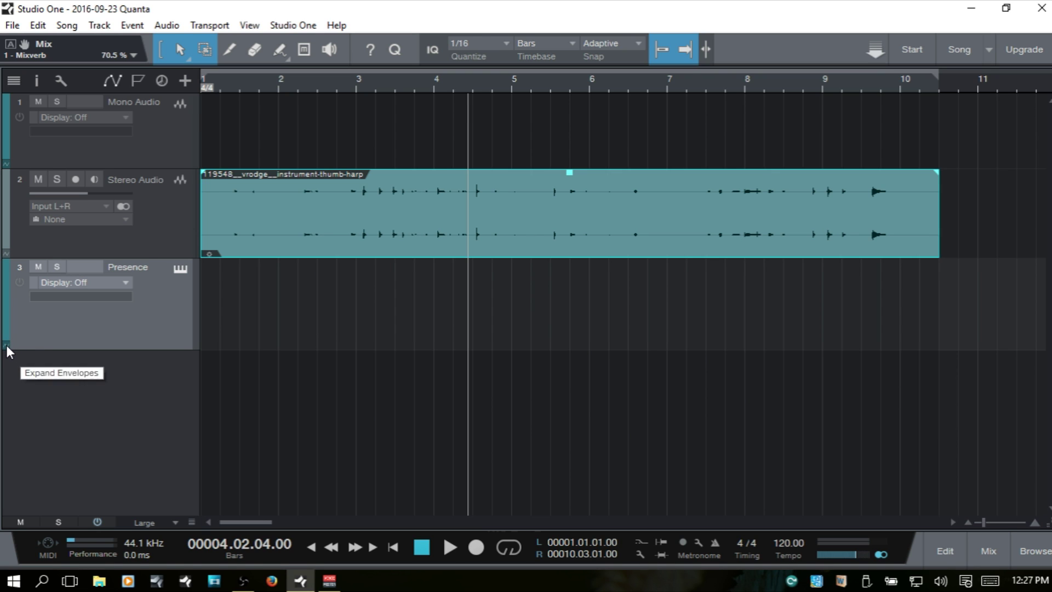
{"action": "key", "text": "F3"}
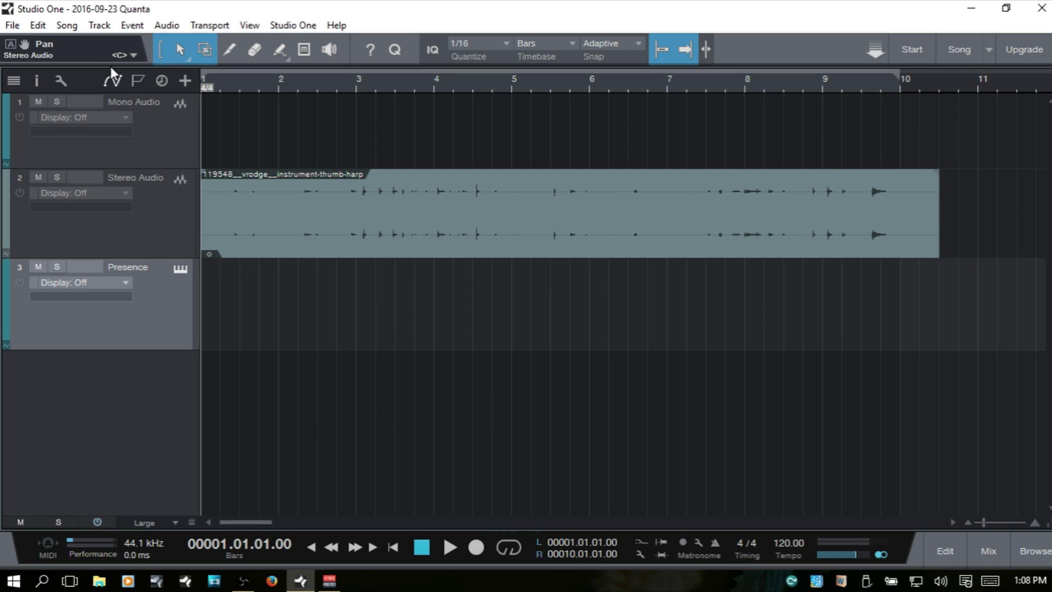
Step: Add one Automation-type track named New Track with auto-color, and reduce its height
{"action": "left_click", "coordinate": [99, 26]}
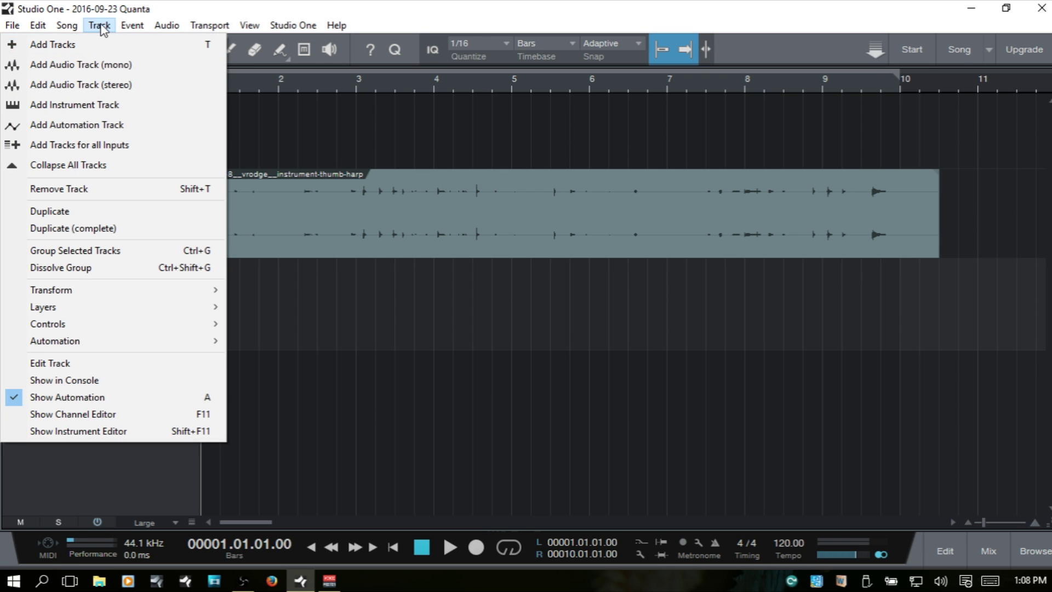
{"action": "key", "text": "Escape"}
{"action": "key", "text": "t"}
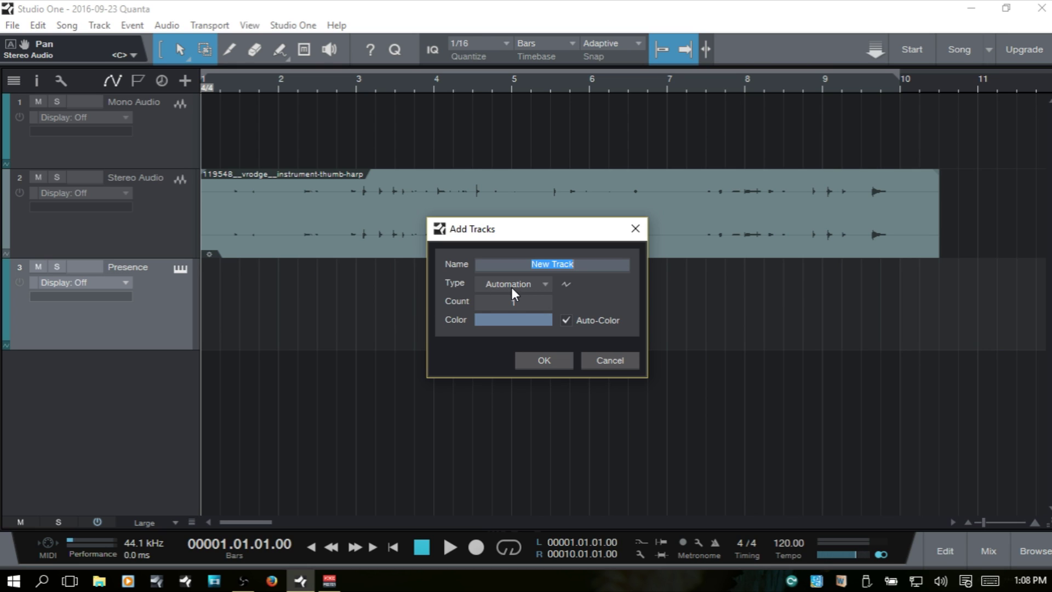
{"action": "left_click", "coordinate": [543, 285]}
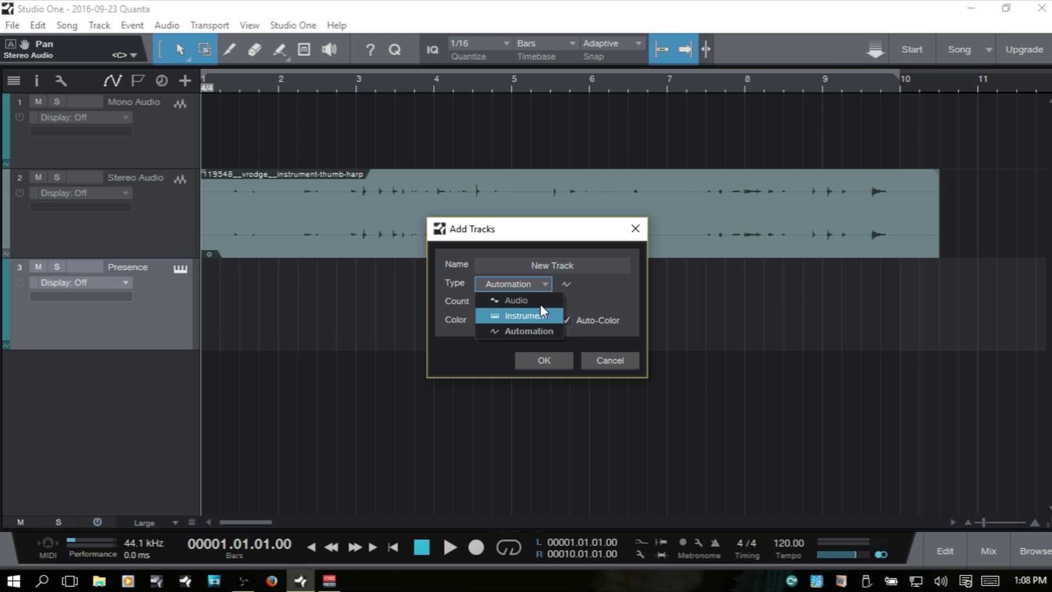
{"action": "left_click", "coordinate": [612, 294]}
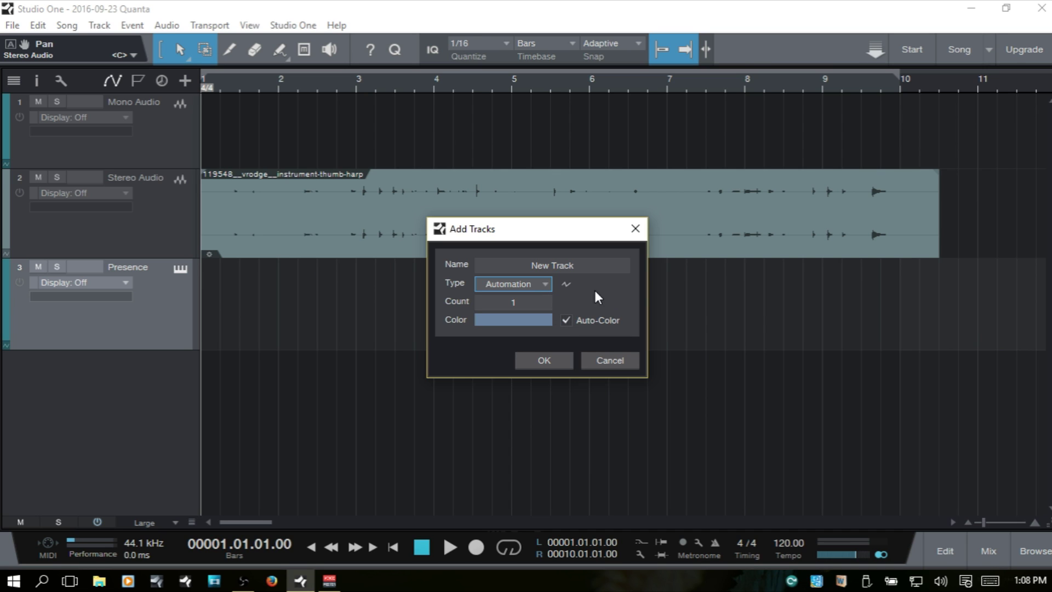
{"action": "left_click", "coordinate": [540, 363]}
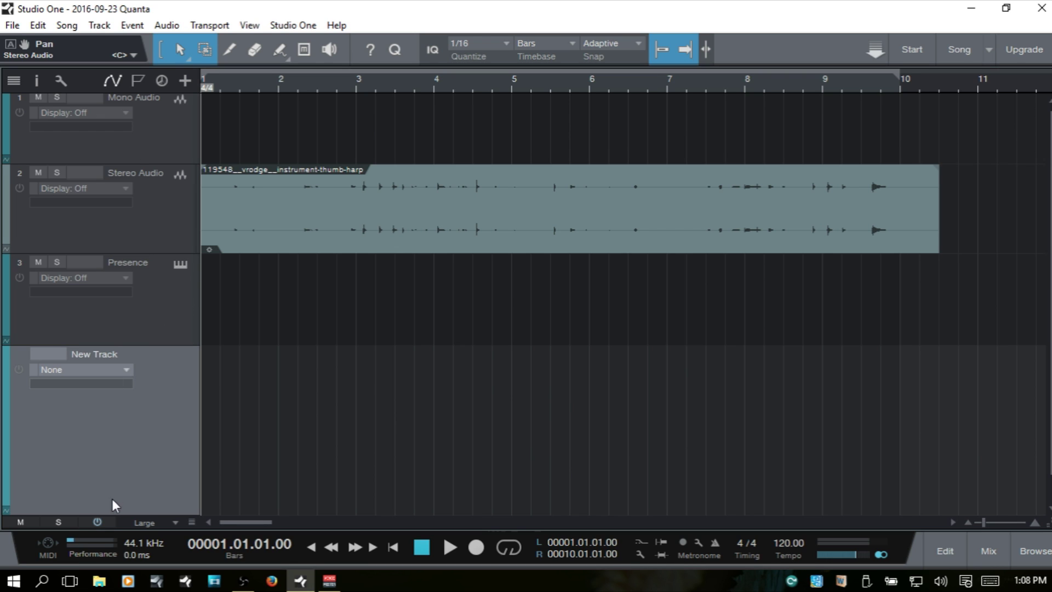
{"action": "scroll", "coordinate": [155, 420], "scroll_direction": "down", "scroll_amount": 1}
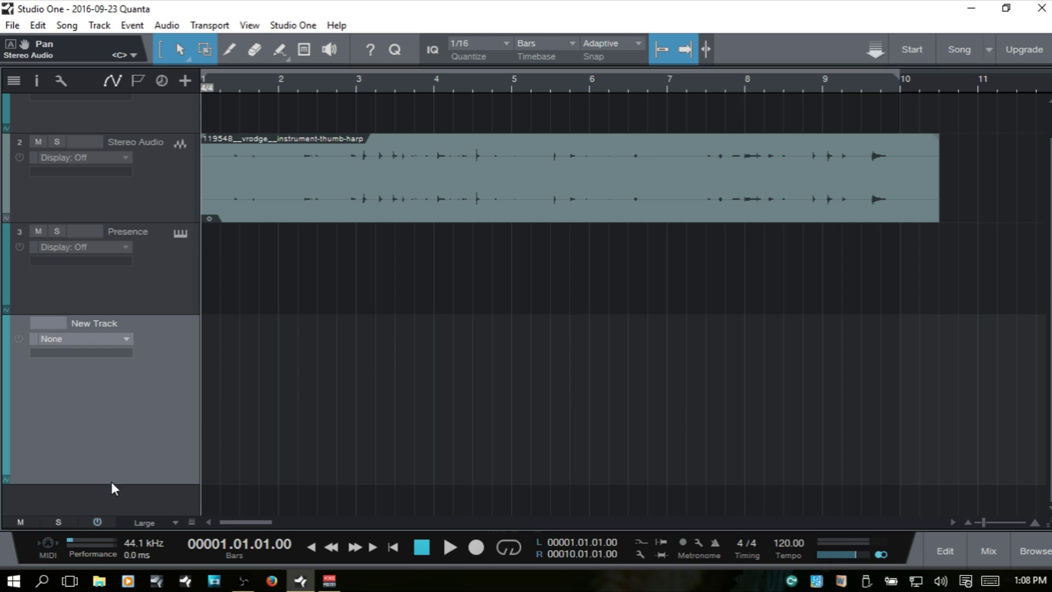
{"action": "left_click_drag", "start_coordinate": [111, 483], "coordinate": [113, 432]}
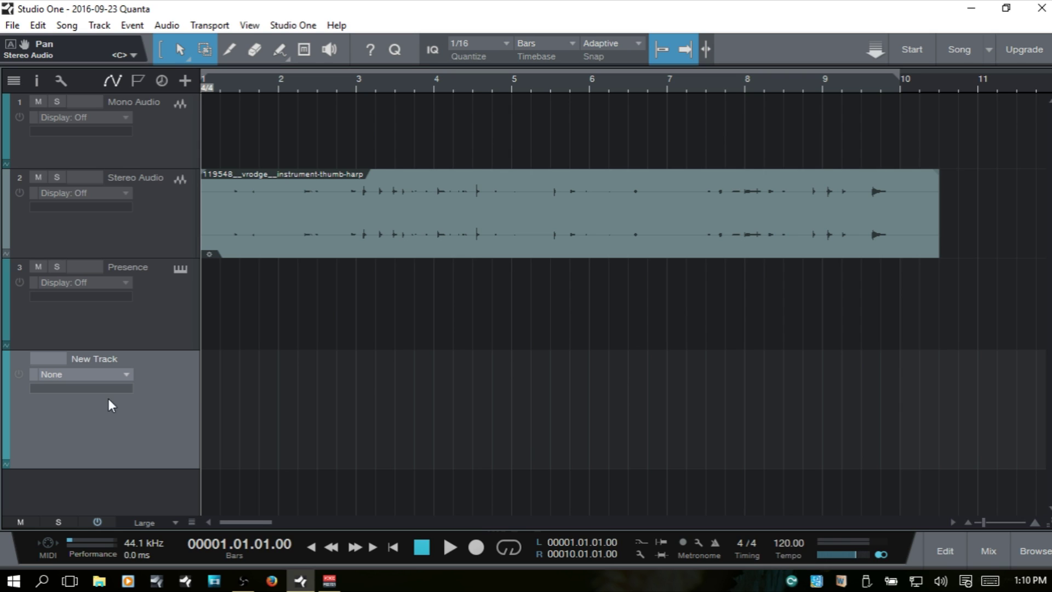
Step: Open the automation parameter assignment for New Track and compare its available parameters with those of Stereo Audio
{"action": "left_click", "coordinate": [126, 374]}
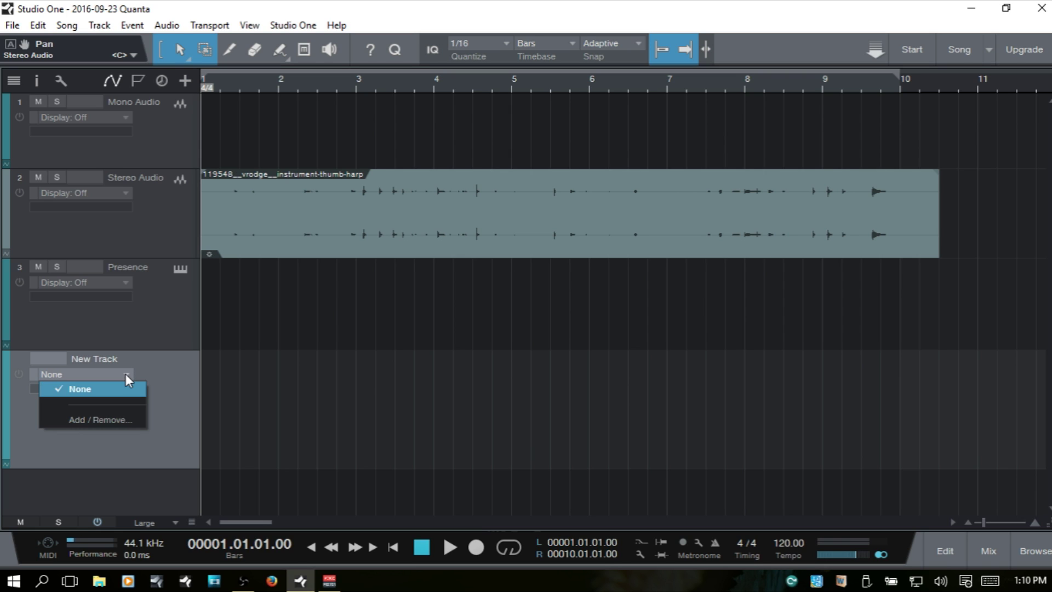
{"action": "left_click", "coordinate": [100, 420]}
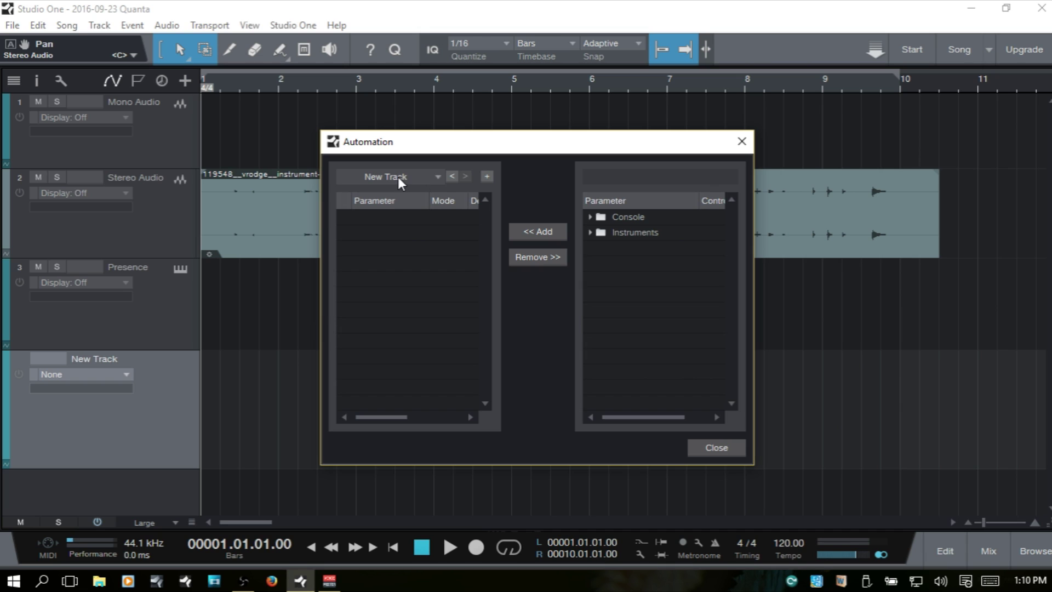
{"action": "left_click", "coordinate": [438, 177]}
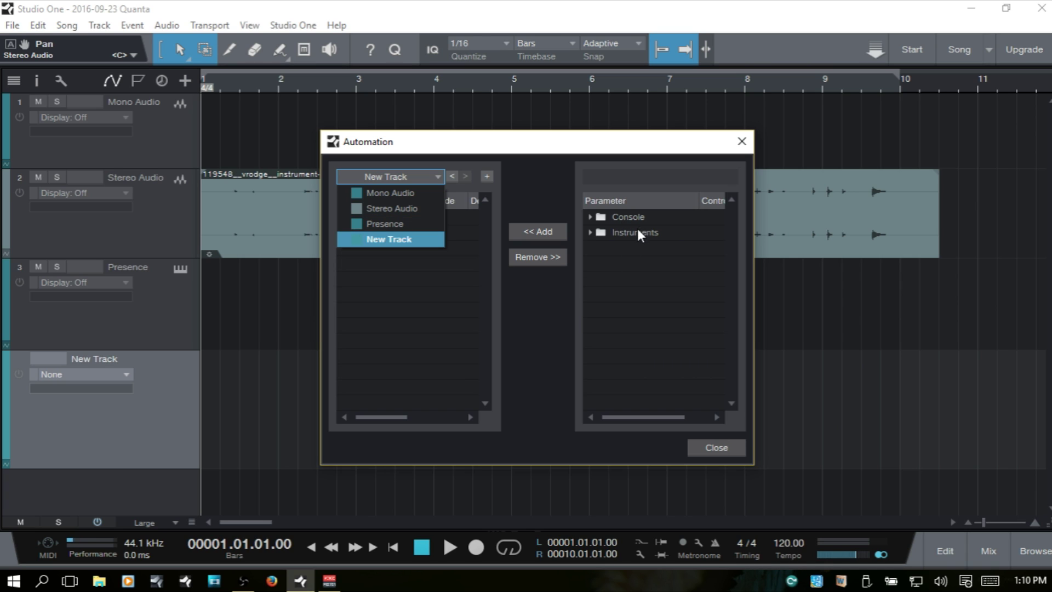
{"action": "left_click", "coordinate": [390, 210]}
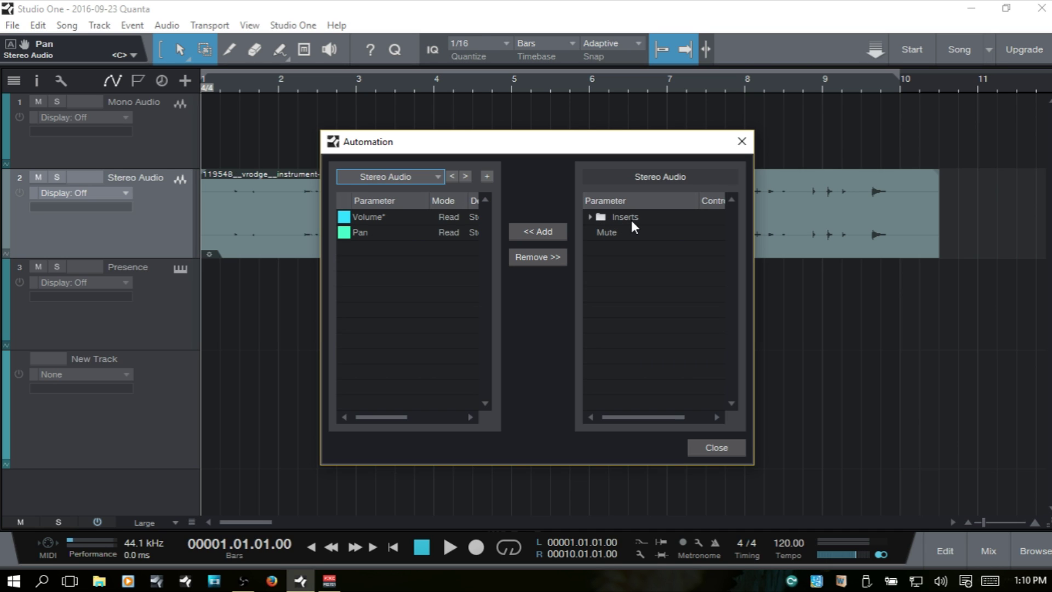
{"action": "left_click", "coordinate": [432, 176]}
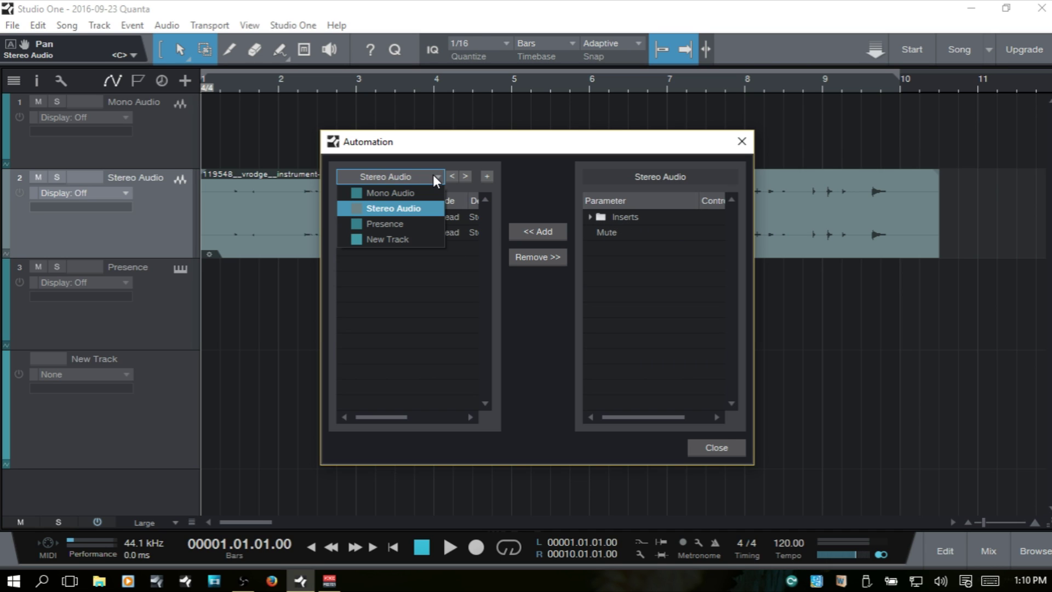
{"action": "left_click", "coordinate": [391, 240]}
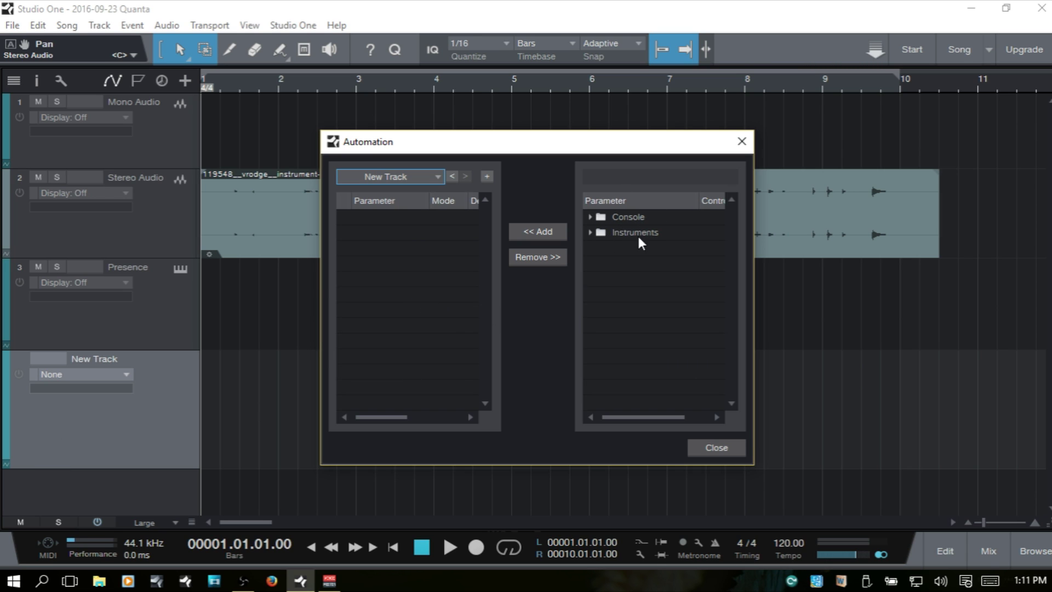
Step: Examine the Instruments parameters available to New Track and close the automation dialog
{"action": "left_click", "coordinate": [590, 232]}
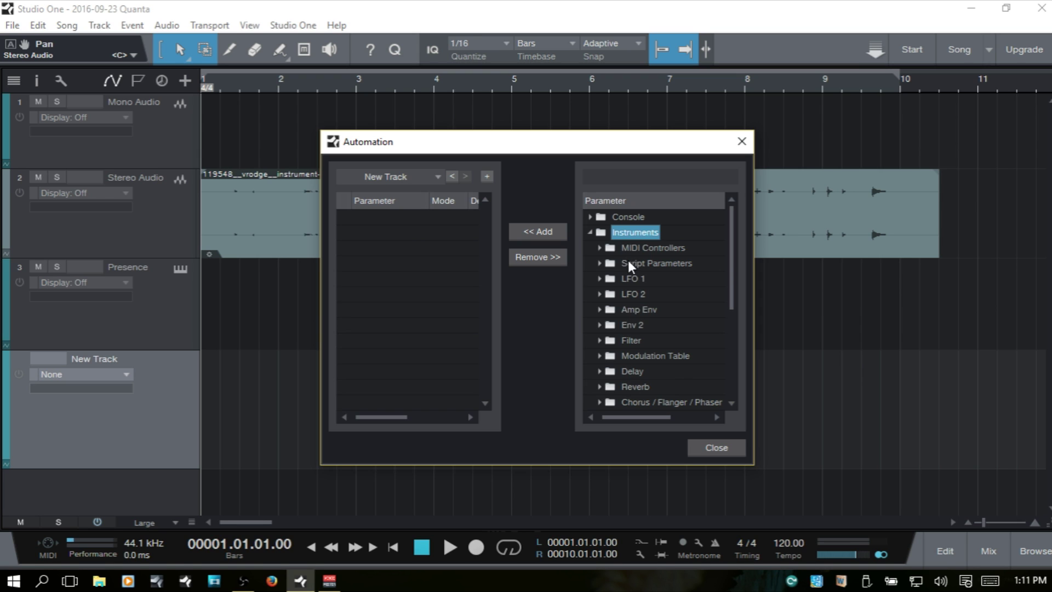
{"action": "left_click", "coordinate": [590, 233]}
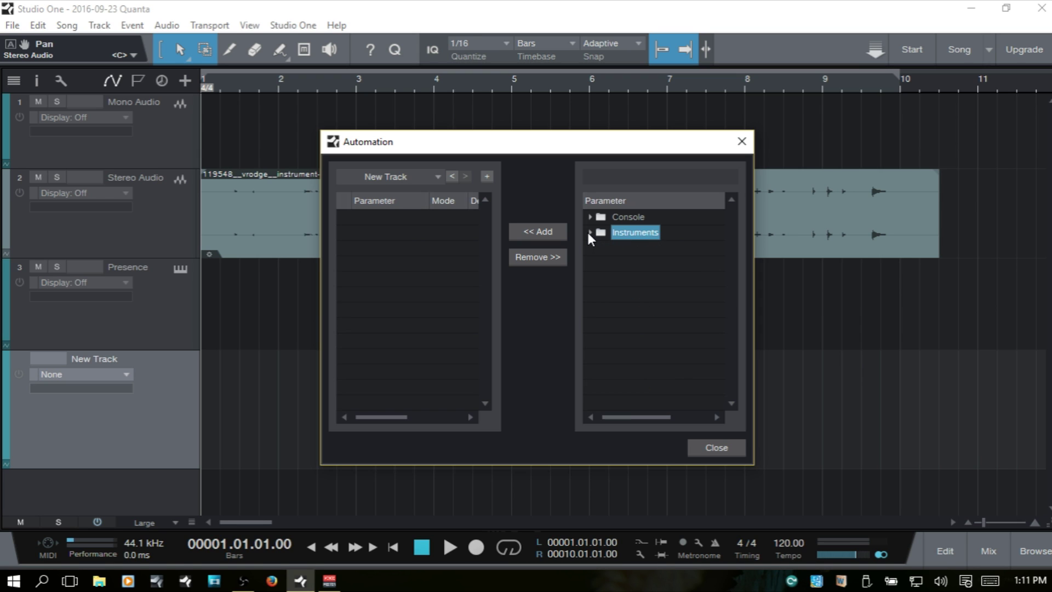
{"action": "left_click", "coordinate": [717, 448]}
Step: Add a second Presence instrument track below New Track from the instrument browser and close its plug-in window
{"action": "key", "text": "F5"}
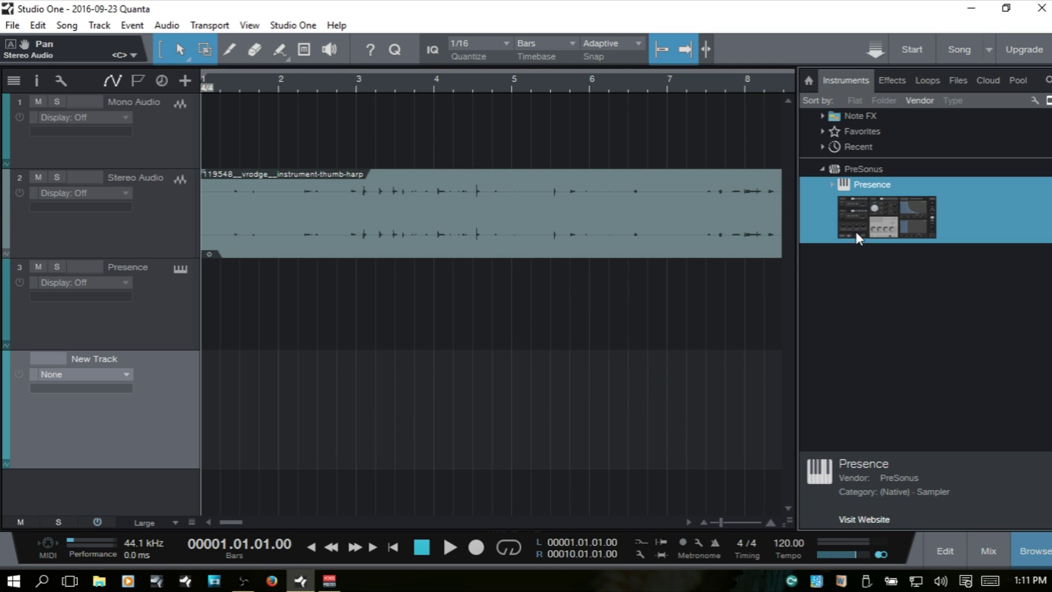
{"action": "left_click_drag", "start_coordinate": [896, 205], "coordinate": [175, 483]}
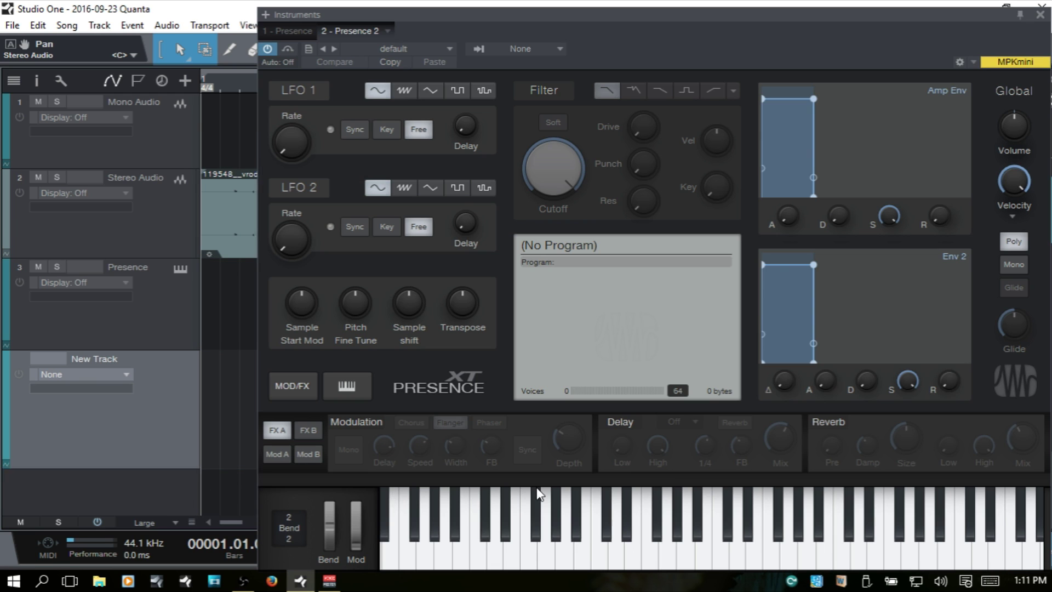
{"action": "left_click", "coordinate": [1039, 14]}
Step: Add the Tune parameter of the first Presence instrument to New Track's automation parameters
{"action": "left_click", "coordinate": [93, 299]}
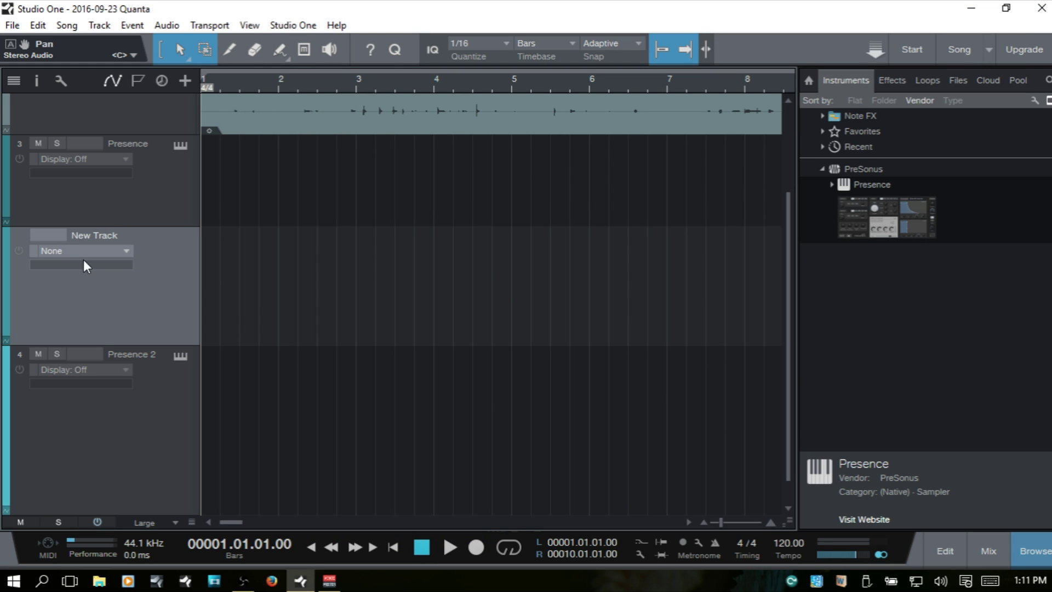
{"action": "left_click", "coordinate": [126, 251]}
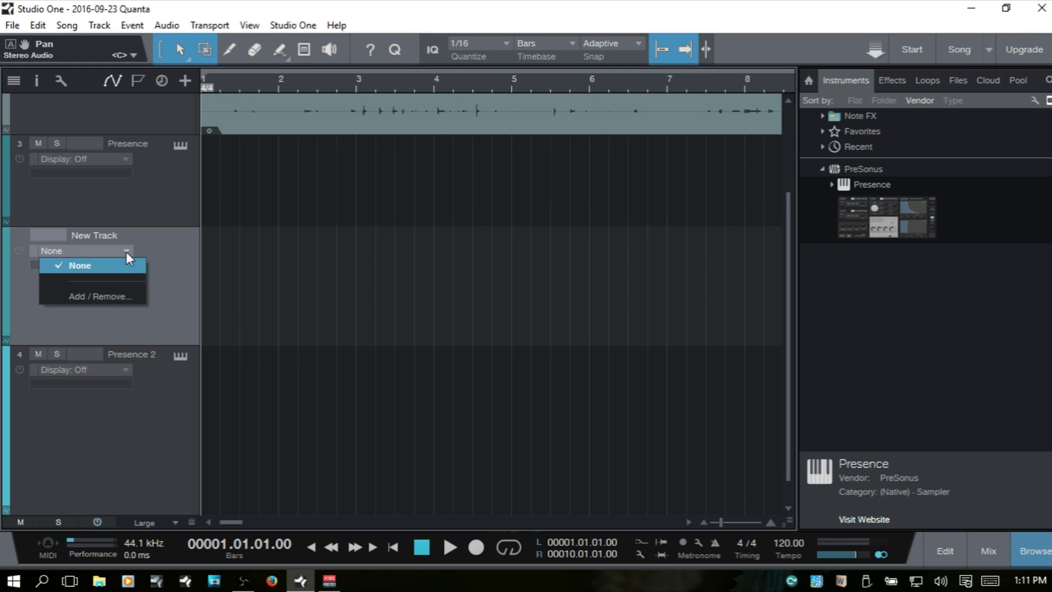
{"action": "left_click", "coordinate": [96, 297]}
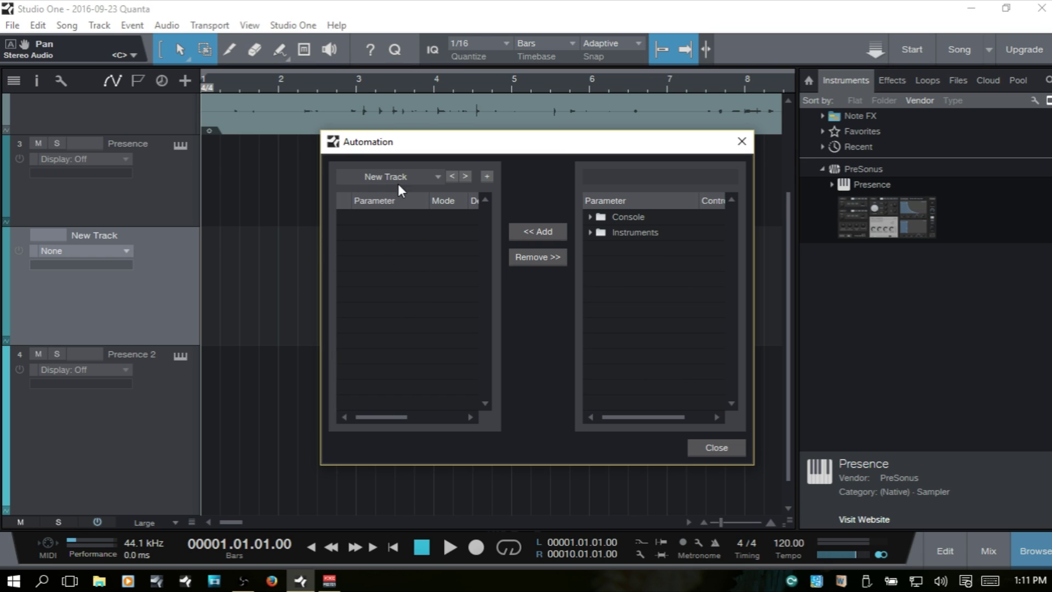
{"action": "left_click", "coordinate": [590, 232]}
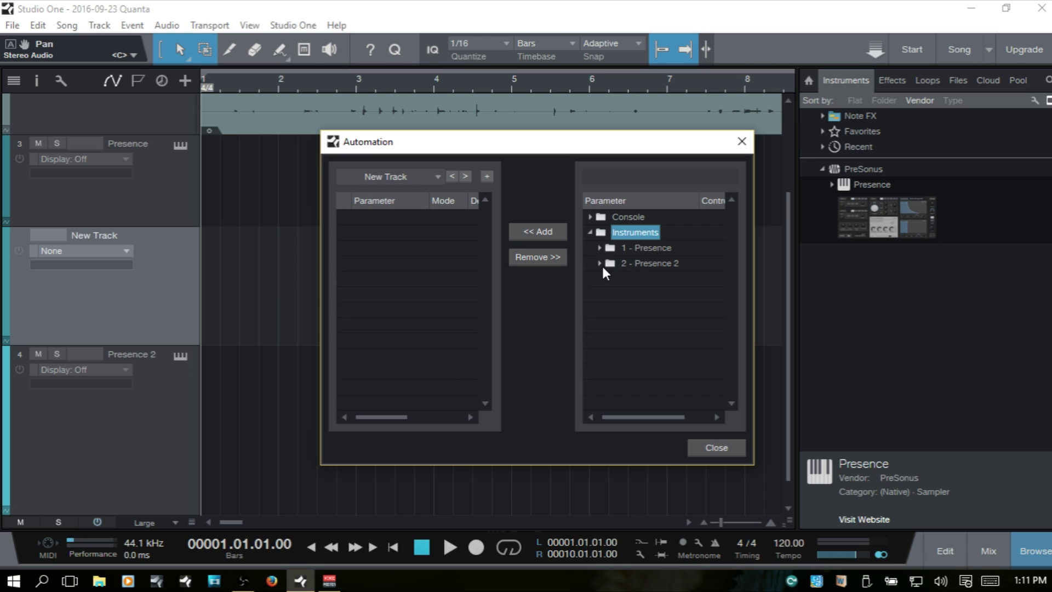
{"action": "left_click", "coordinate": [598, 248]}
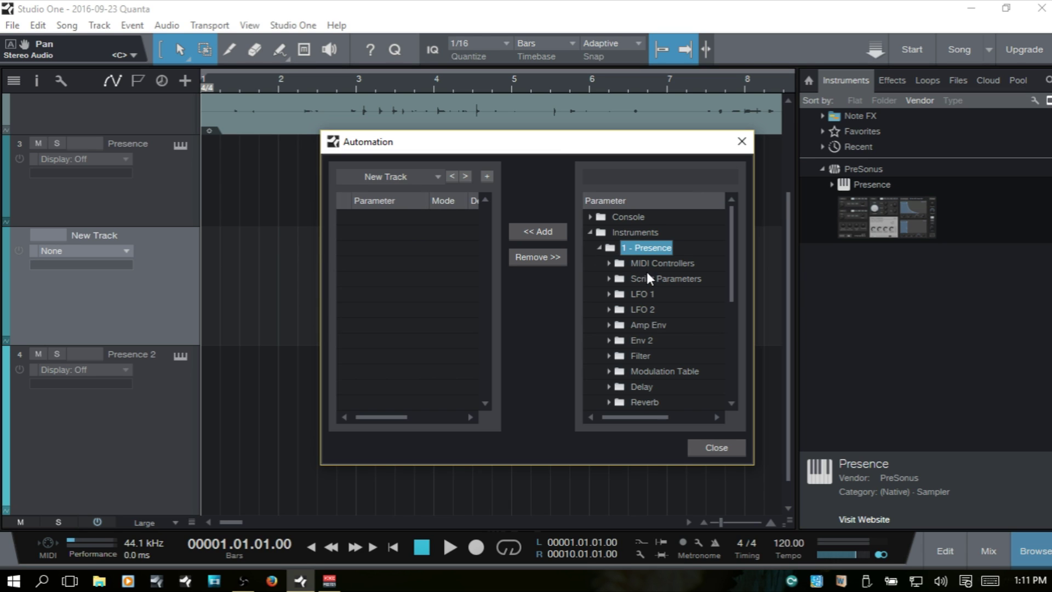
{"action": "scroll", "coordinate": [648, 287], "scroll_direction": "down", "scroll_amount": 4}
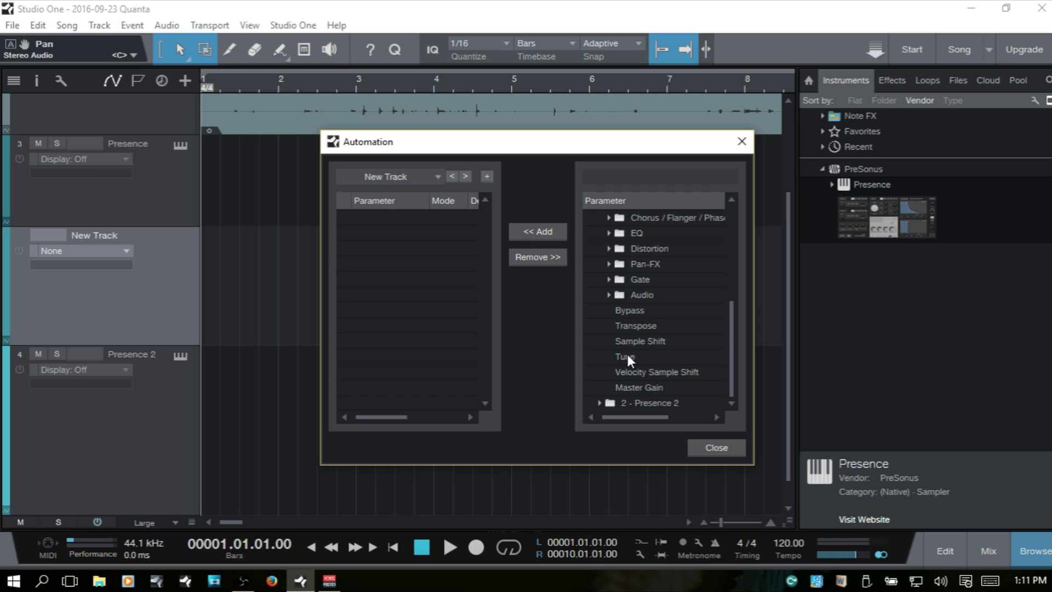
{"action": "left_click", "coordinate": [545, 232]}
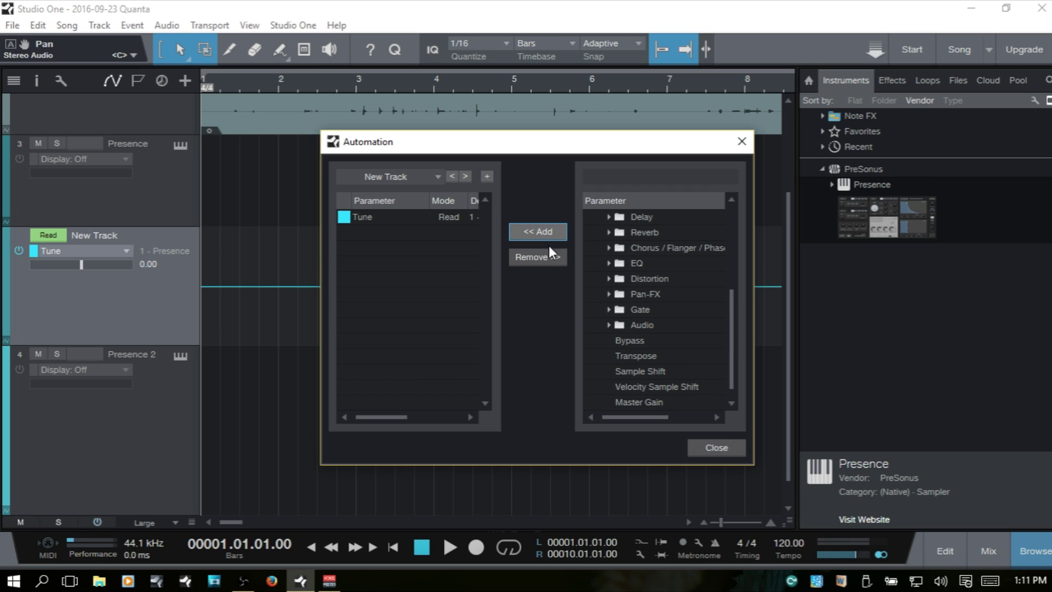
Step: Add the first Presence instrument's Transpose parameter to New Track as well, and look through its remaining parameters
{"action": "left_click", "coordinate": [642, 360]}
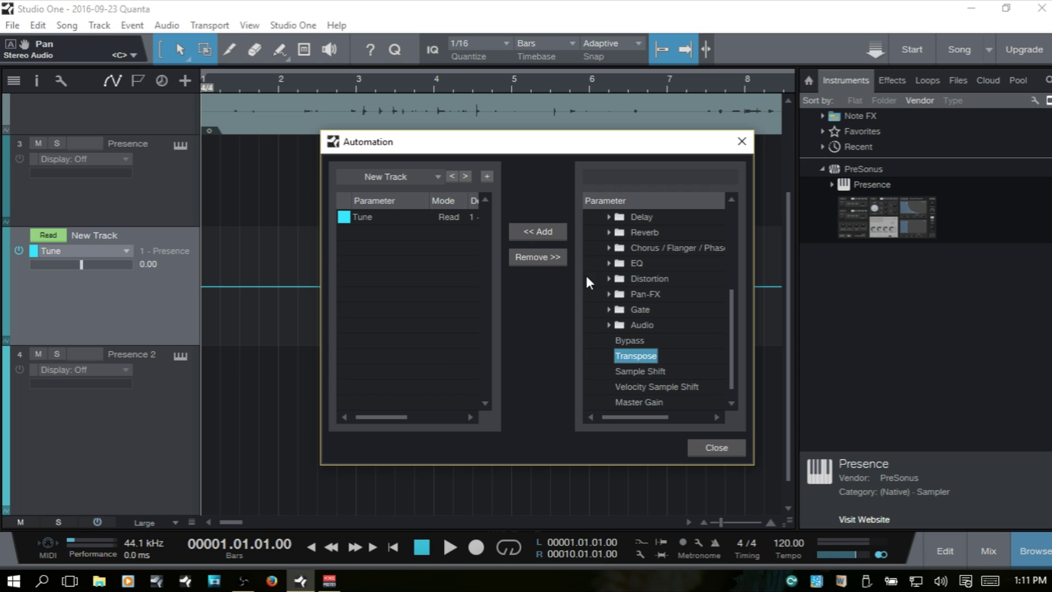
{"action": "left_click", "coordinate": [535, 239]}
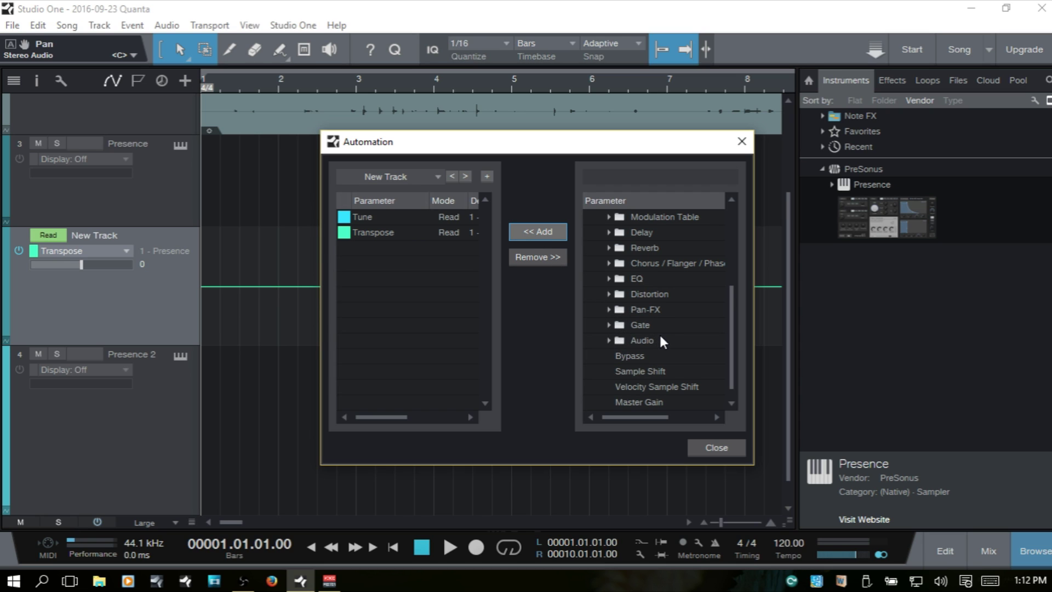
{"action": "scroll", "coordinate": [659, 333], "scroll_direction": "up", "scroll_amount": 2}
{"action": "scroll", "coordinate": [659, 331], "scroll_direction": "down", "scroll_amount": 1}
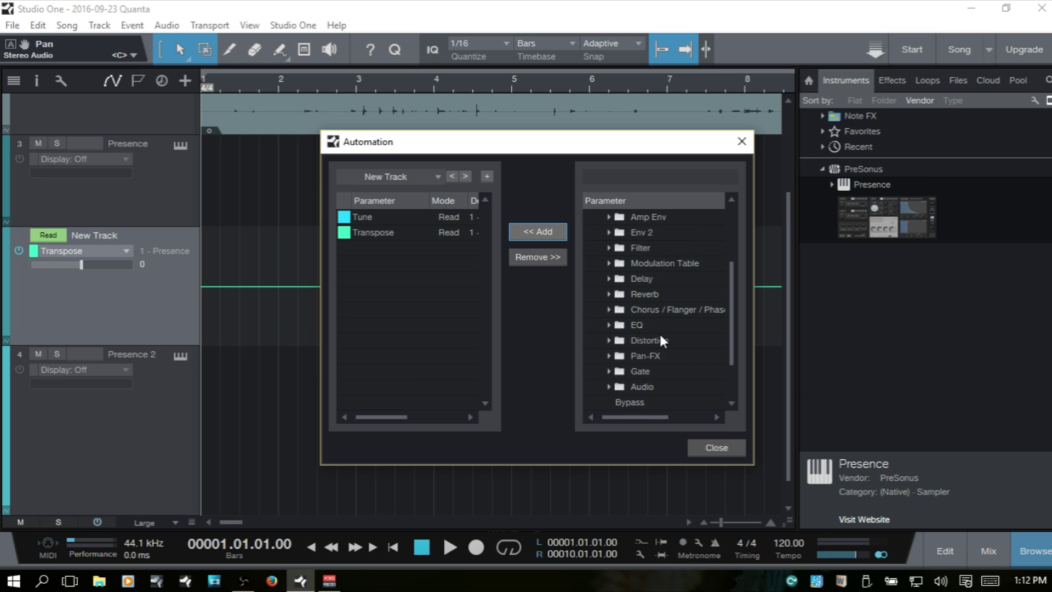
Step: Add the first Presence instrument's Master Gain parameter to New Track's automation and close the automation dialog
{"action": "scroll", "coordinate": [660, 335], "scroll_direction": "down", "scroll_amount": 2}
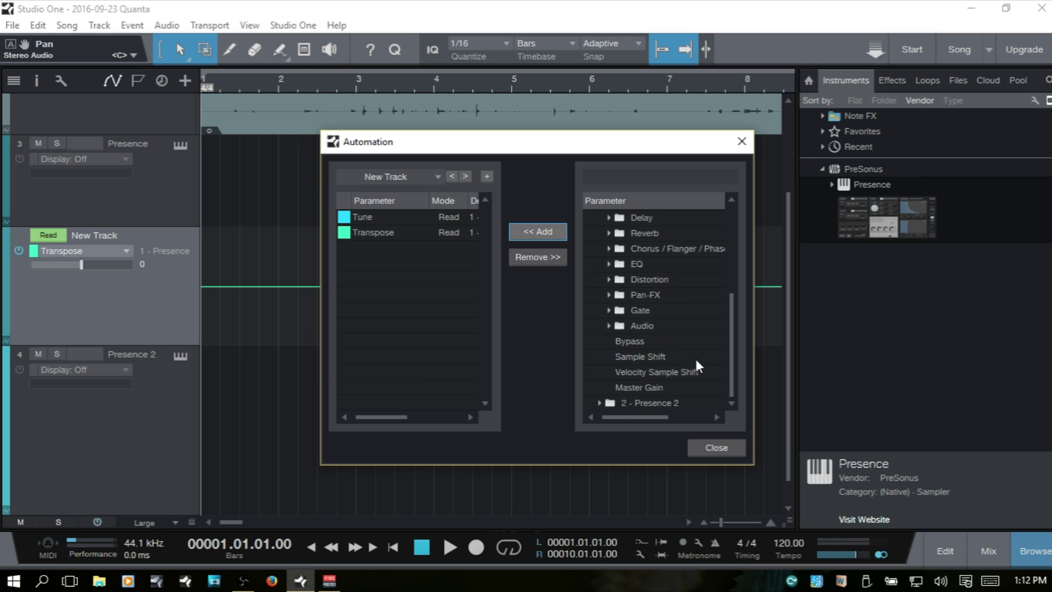
{"action": "left_click", "coordinate": [634, 386]}
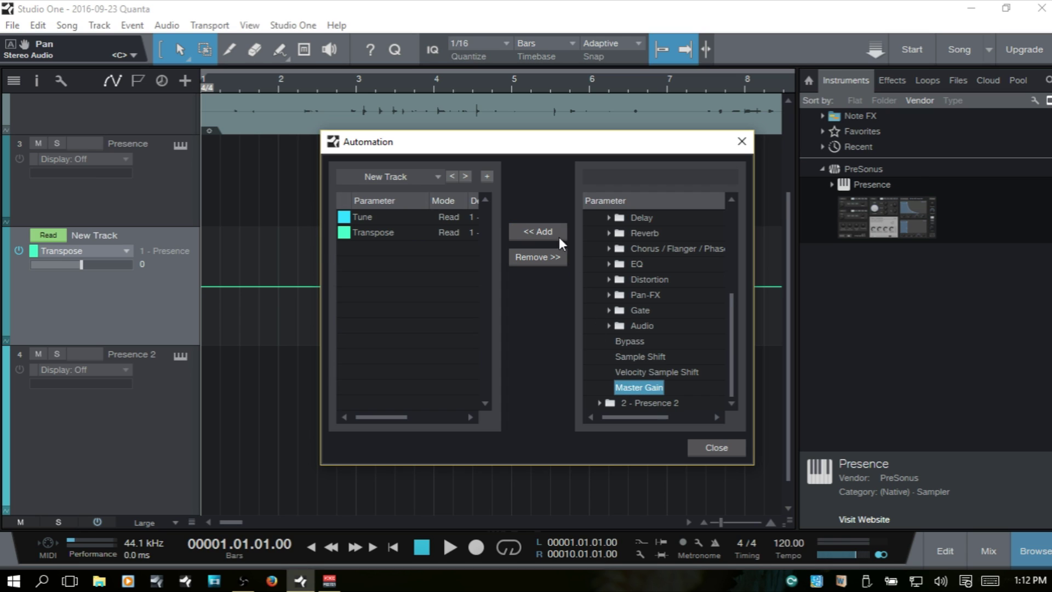
{"action": "left_click", "coordinate": [538, 231]}
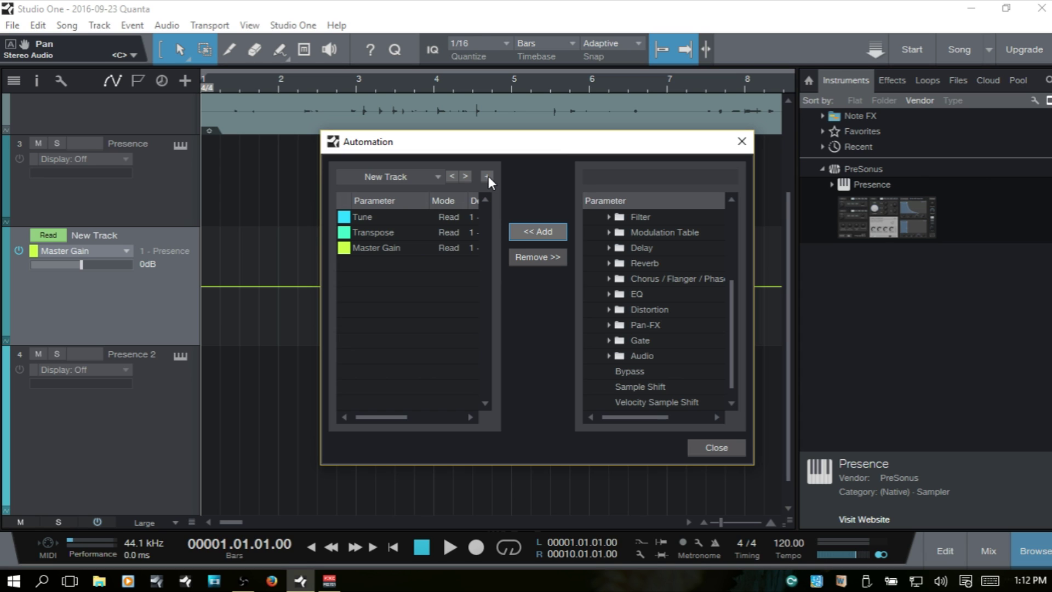
{"action": "left_click", "coordinate": [716, 448]}
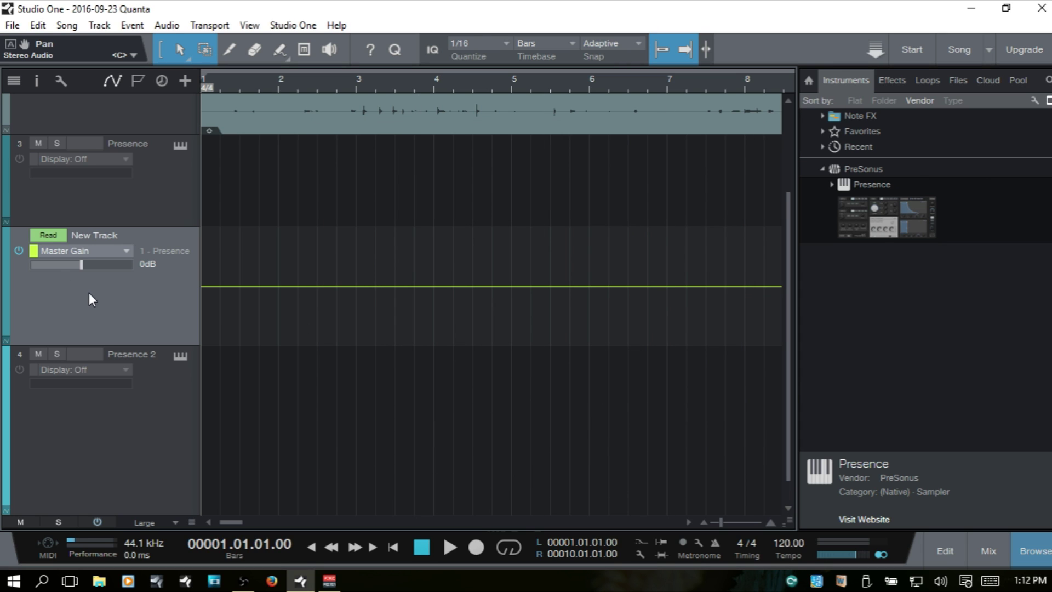
Step: Delete the Presence 2 instrument track and hide the browser to widen the arrangement
{"action": "left_click", "coordinate": [120, 439]}
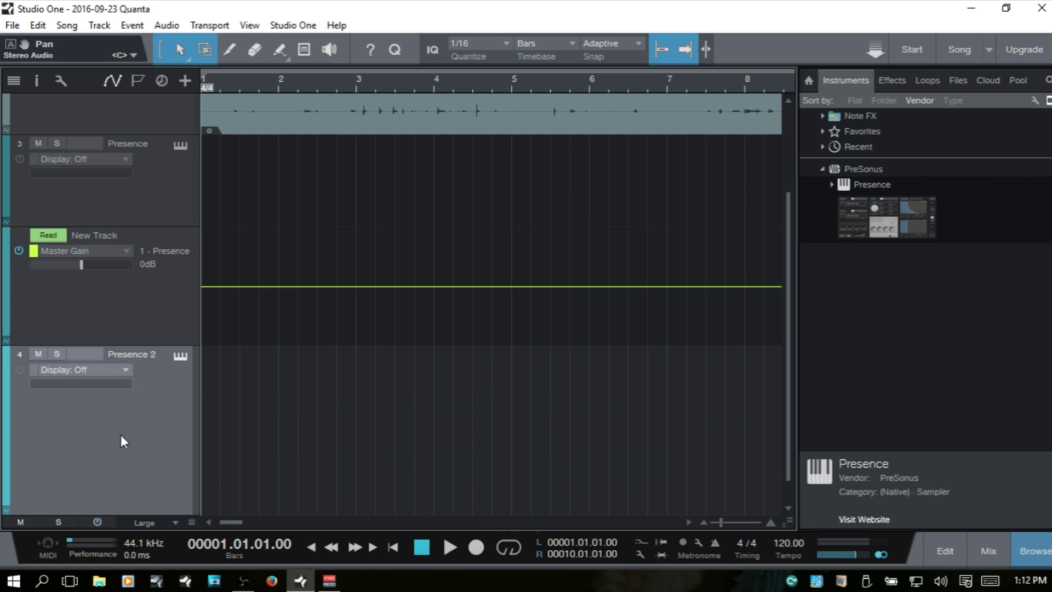
{"action": "key", "text": "Delete"}
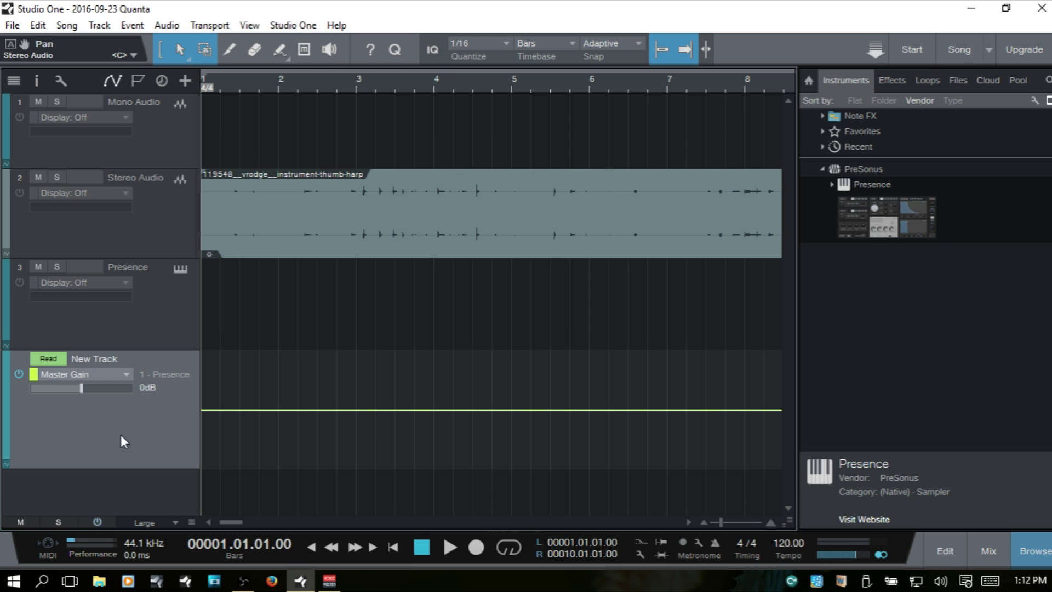
{"action": "key", "text": "F5"}
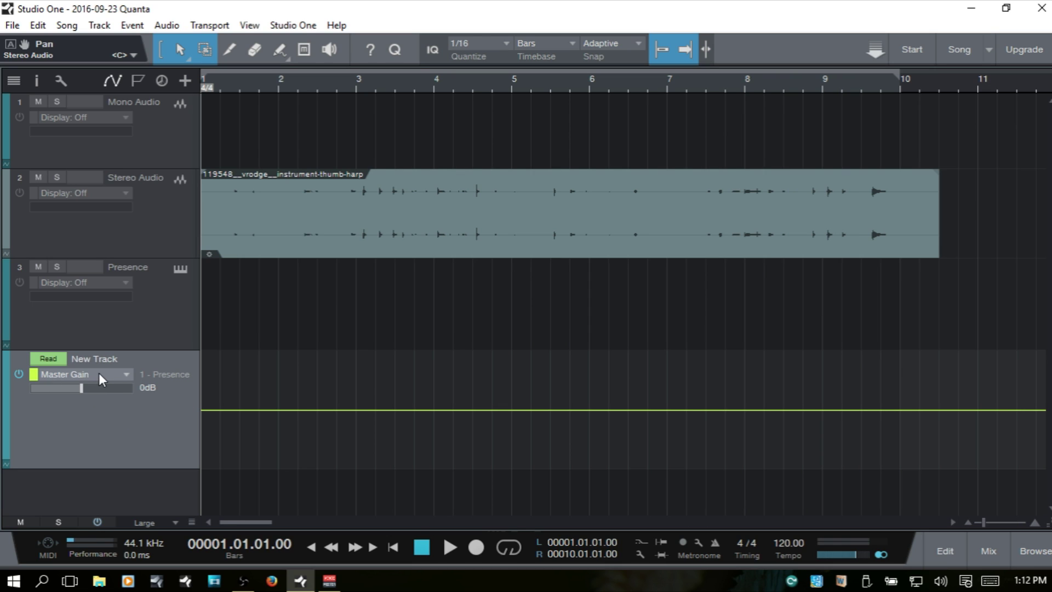
Step: Switch New Track's displayed envelope to Tune, to Transpose, and back to Tune
{"action": "left_click", "coordinate": [123, 375]}
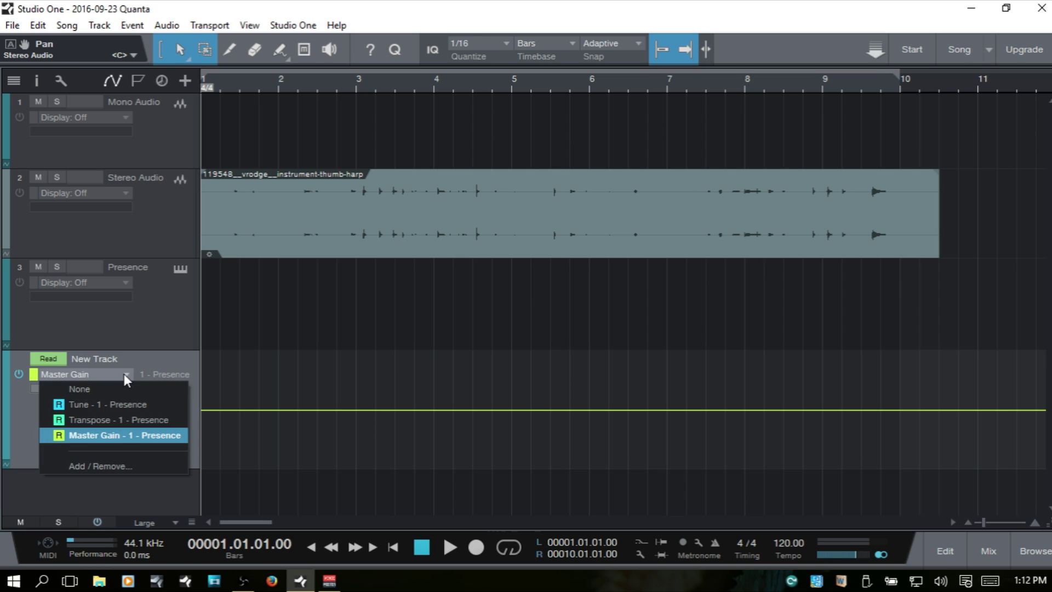
{"action": "left_click", "coordinate": [101, 406]}
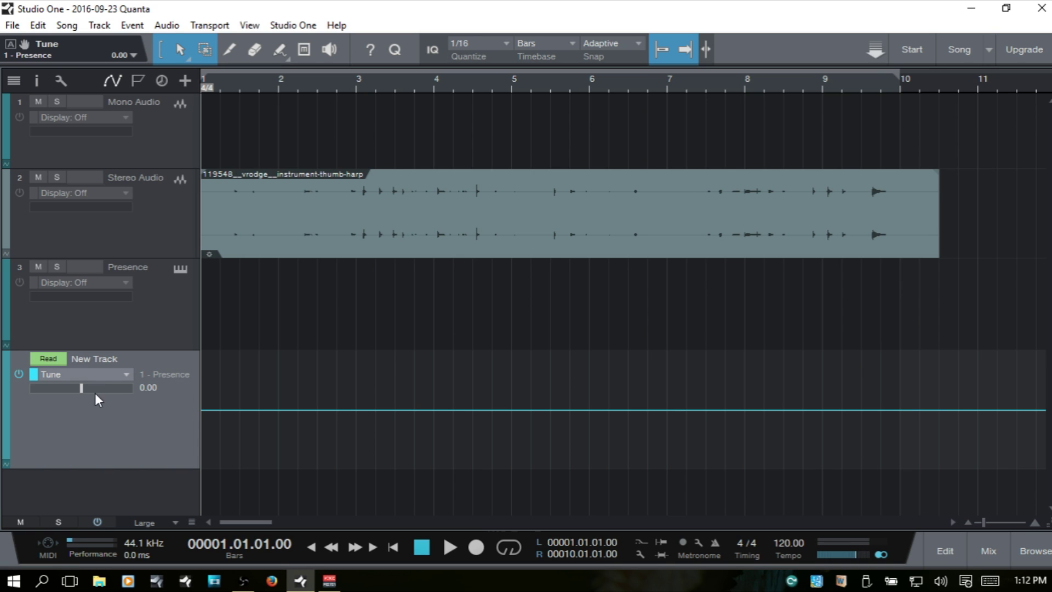
{"action": "left_click", "coordinate": [122, 374]}
{"action": "left_click", "coordinate": [114, 422]}
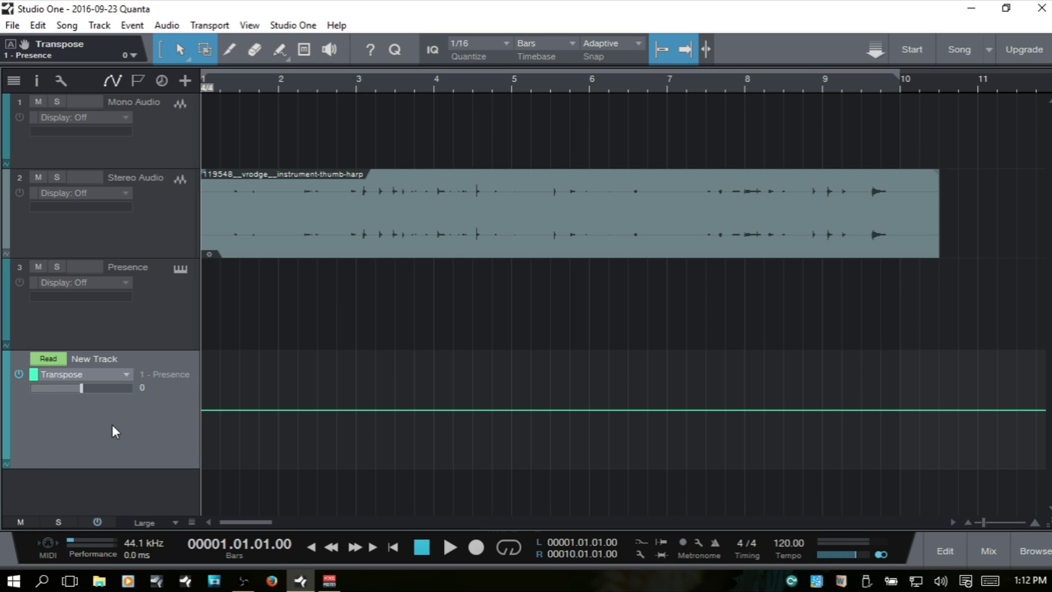
{"action": "left_click", "coordinate": [126, 373]}
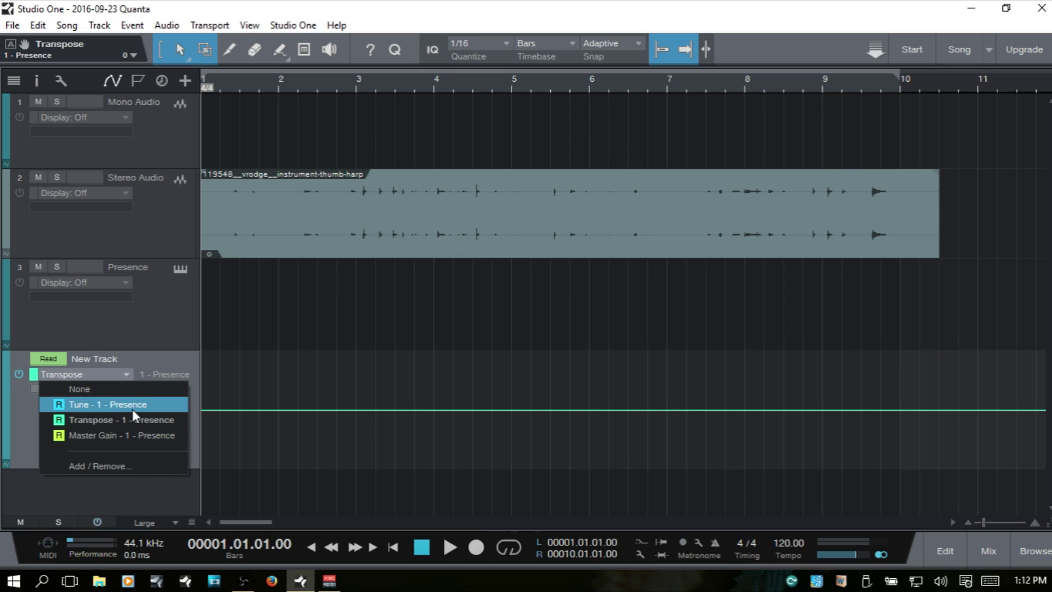
{"action": "left_click", "coordinate": [132, 408]}
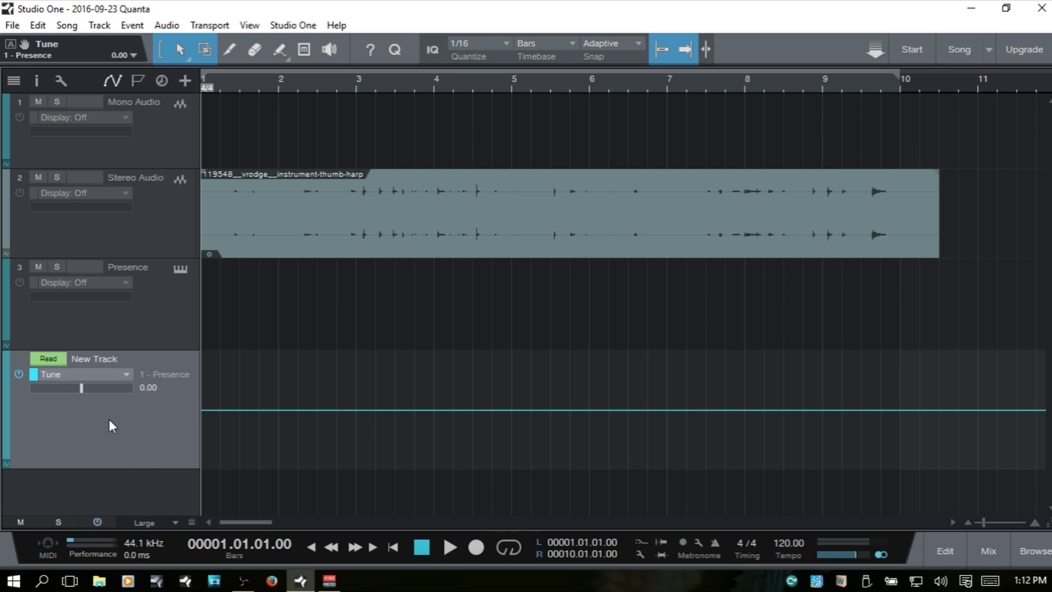
Step: Expand New Track's envelopes into separate lanes, look through the Tune, Transpose and Master Gain lanes, and collapse them again
{"action": "left_click", "coordinate": [6, 466]}
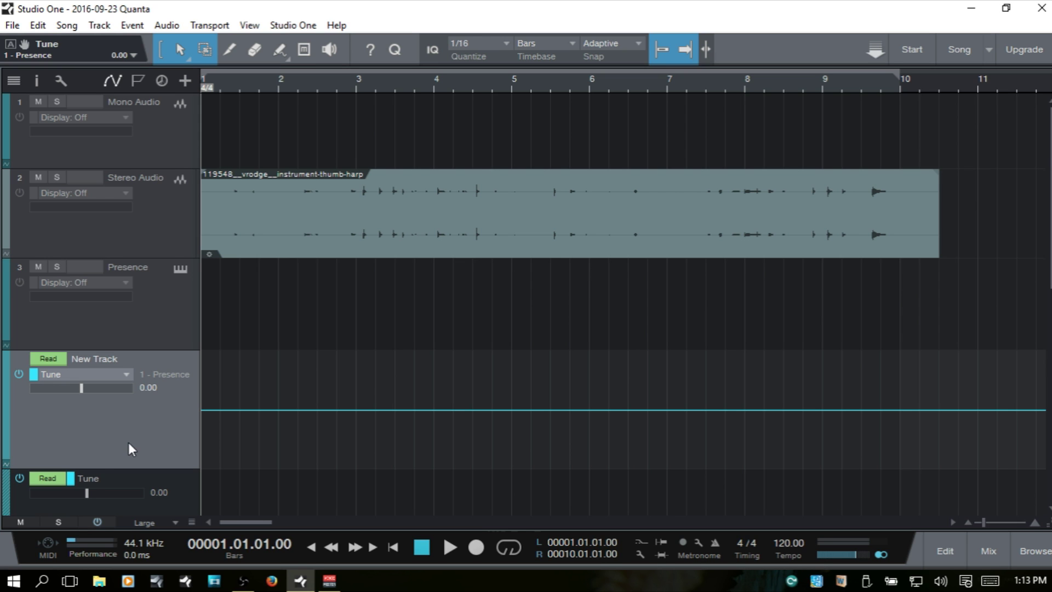
{"action": "scroll", "coordinate": [131, 436], "scroll_direction": "down", "scroll_amount": 3}
{"action": "scroll", "coordinate": [141, 432], "scroll_direction": "down", "scroll_amount": 10}
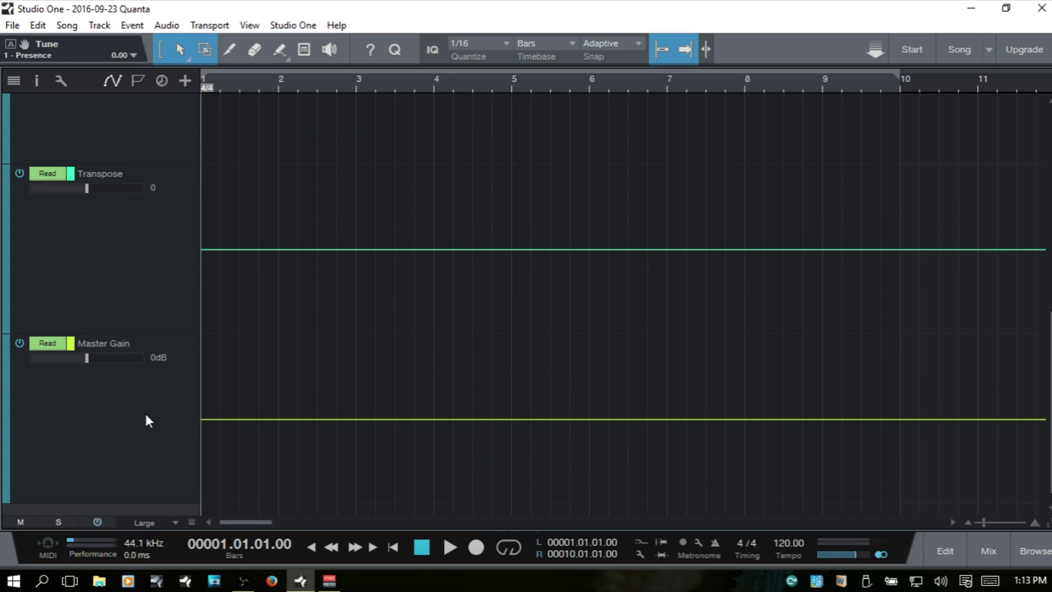
{"action": "scroll", "coordinate": [145, 419], "scroll_direction": "up", "scroll_amount": 2}
{"action": "scroll", "coordinate": [146, 408], "scroll_direction": "up", "scroll_amount": 6}
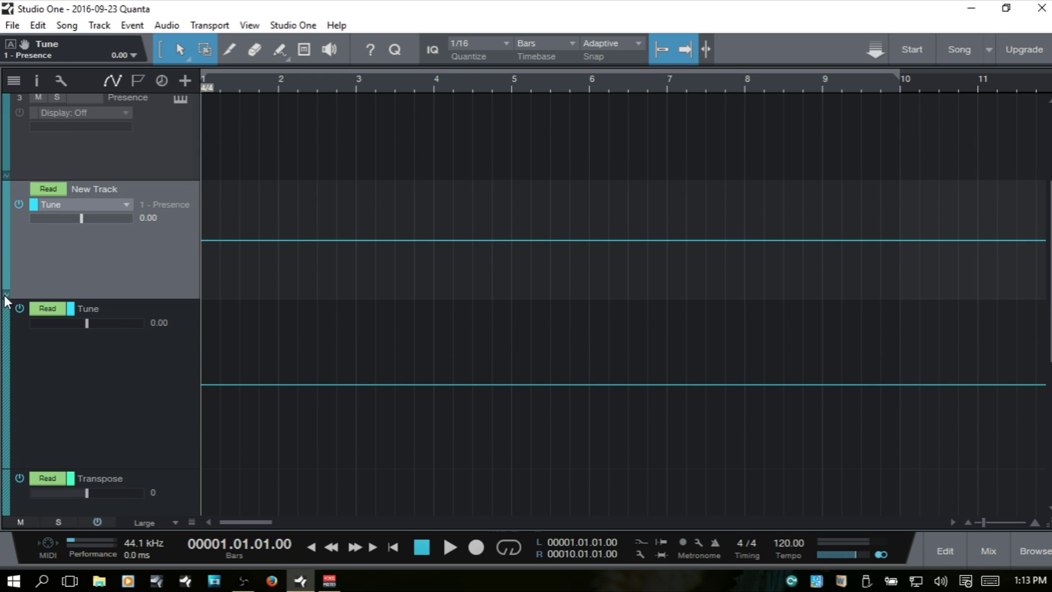
{"action": "left_click", "coordinate": [5, 295]}
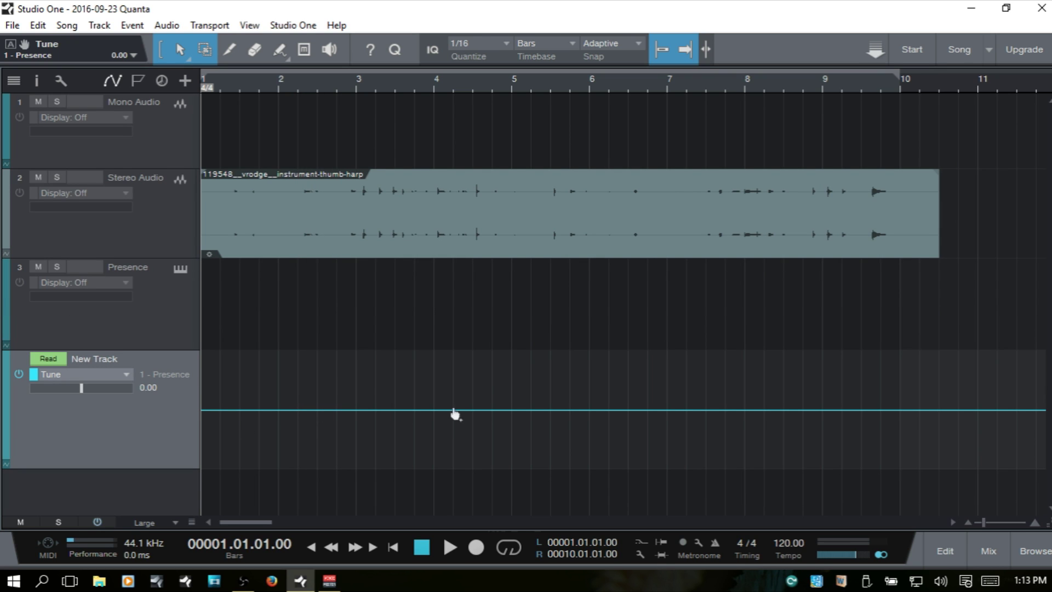
Step: Place four points on New Track's Tune envelope between about bars 2.5 and 5.5, lowering those near bars 3.5 and 5.5 below the centre line
{"action": "left_click", "coordinate": [317, 410]}
{"action": "left_click", "coordinate": [493, 409]}
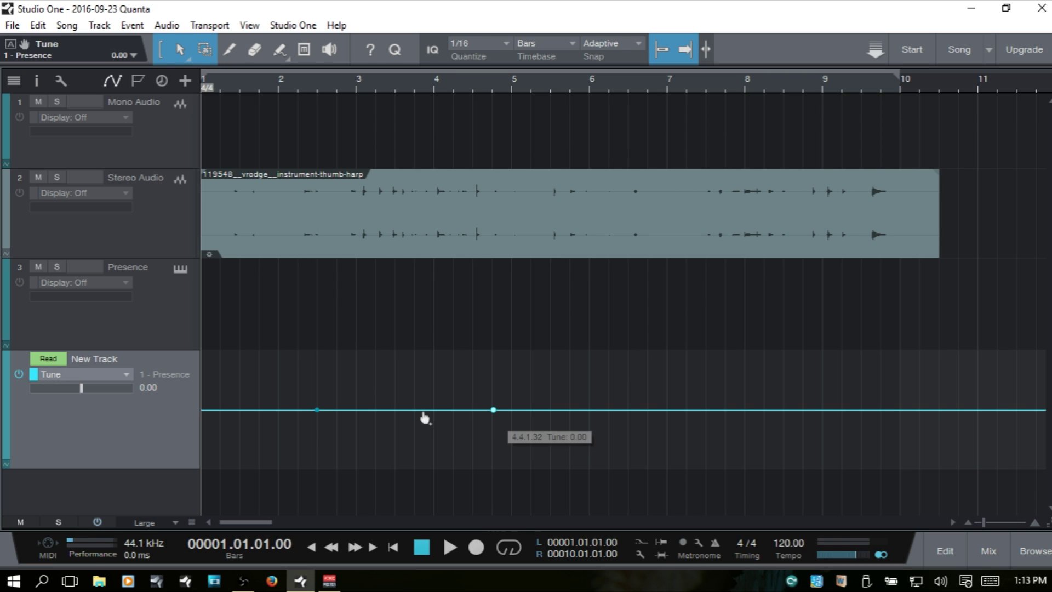
{"action": "left_click", "coordinate": [394, 410]}
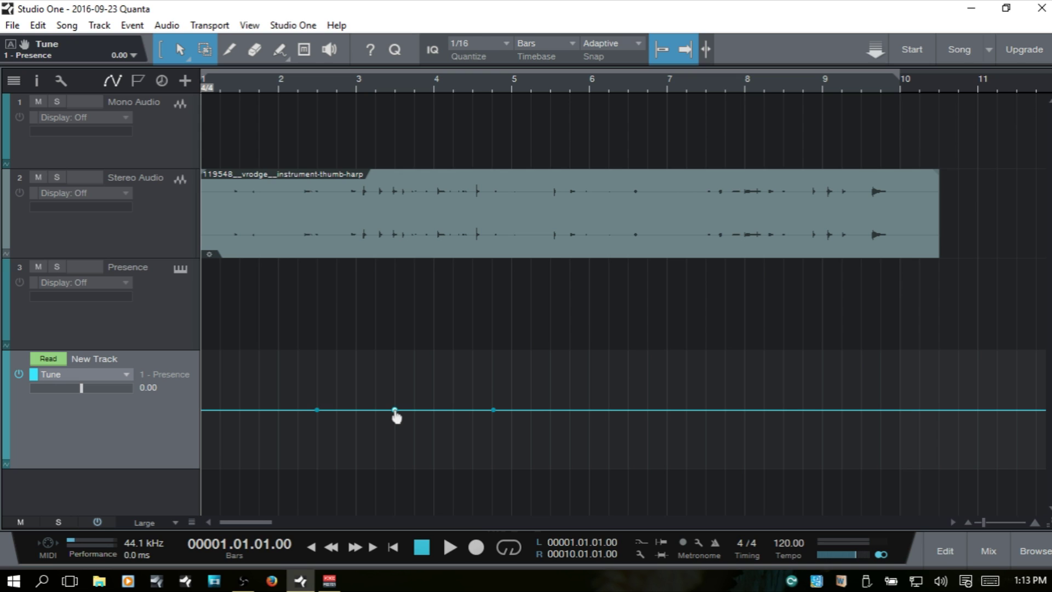
{"action": "left_click_drag", "start_coordinate": [396, 416], "coordinate": [398, 468]}
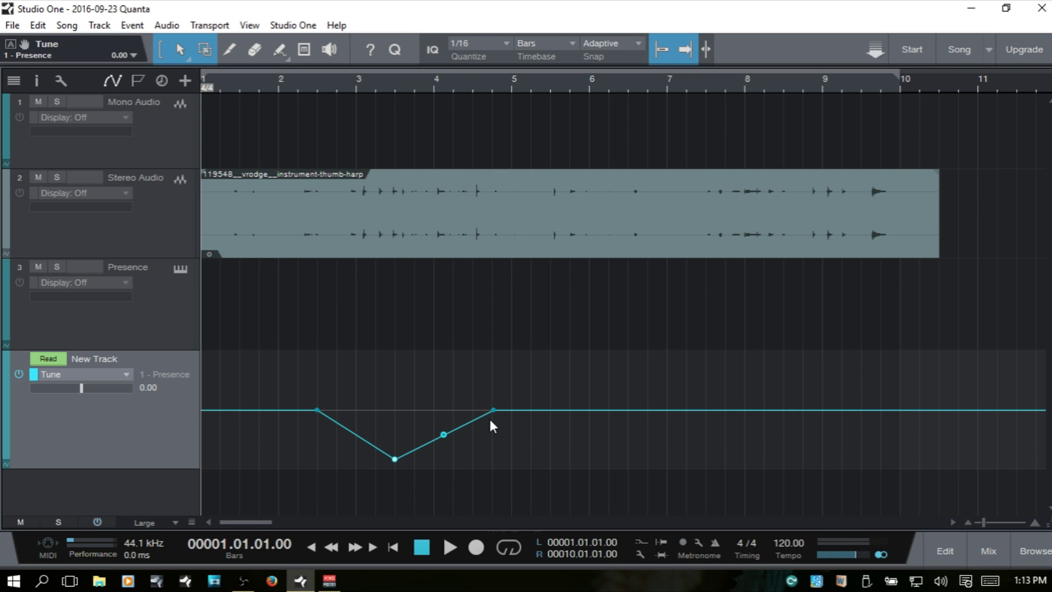
{"action": "left_click", "coordinate": [556, 412]}
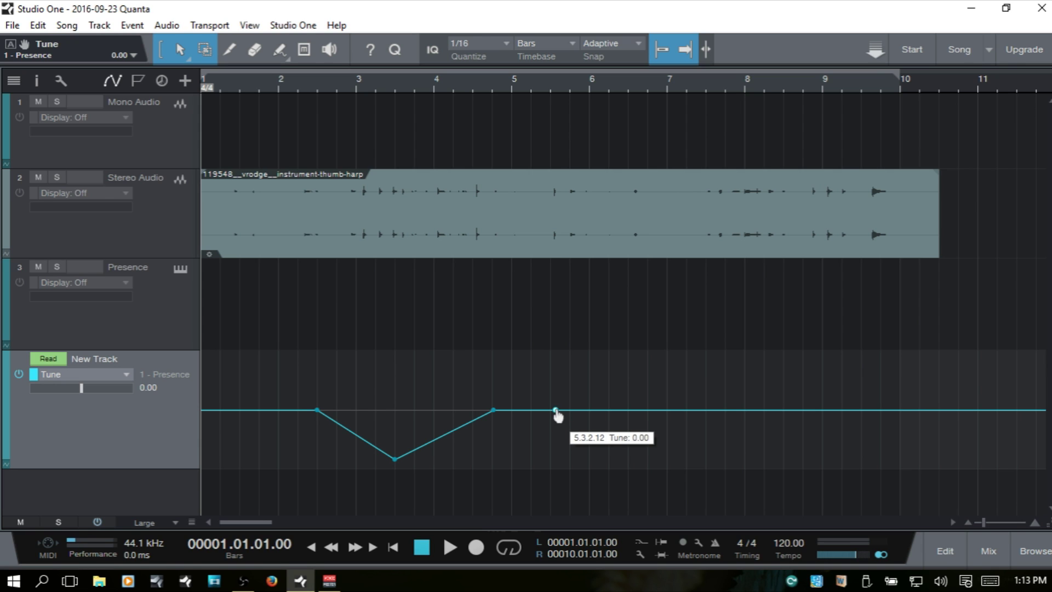
{"action": "left_click_drag", "start_coordinate": [556, 411], "coordinate": [550, 442]}
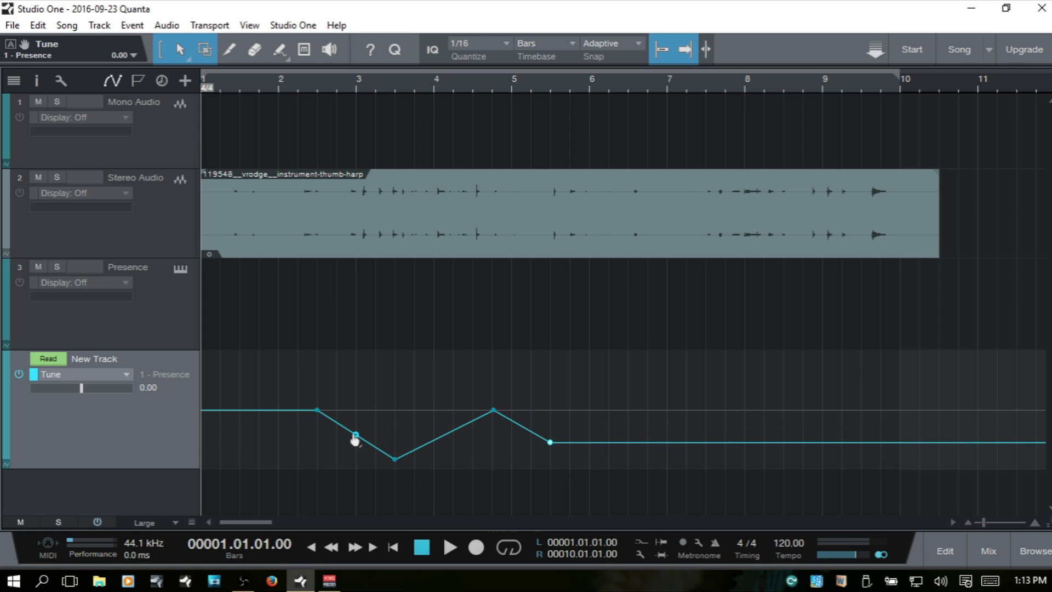
{"action": "left_click_drag", "start_coordinate": [354, 435], "coordinate": [443, 434]}
{"action": "key", "text": "ctrl+z"}
{"action": "key", "text": "ctrl+y"}
{"action": "key", "text": "ctrl+z"}
Step: Bend the falling Tune envelope segment between about bars 2.5 and 3.5 into a downward-sagging curve
{"action": "mouse_move", "coordinate": [355, 436]}
{"action": "left_mouse_down"}
{"action": "mouse_move", "coordinate": [344, 440]}
{"action": "mouse_move", "coordinate": [373, 430]}
{"action": "mouse_move", "coordinate": [343, 446]}
{"action": "mouse_move", "coordinate": [352, 445]}
{"action": "left_mouse_up"}
{"action": "left_click", "coordinate": [444, 434]}
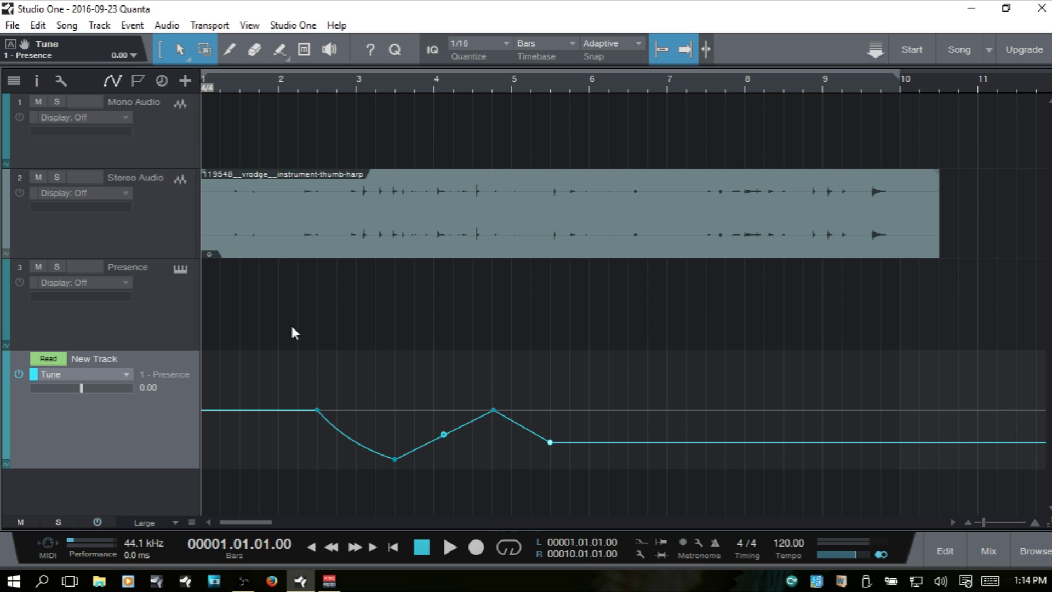
{"action": "key", "text": "ctrl+z"}
Step: Open the Presence track's instrument window and reposition it so its controls and New Track's header are both visible
{"action": "left_click", "coordinate": [180, 270]}
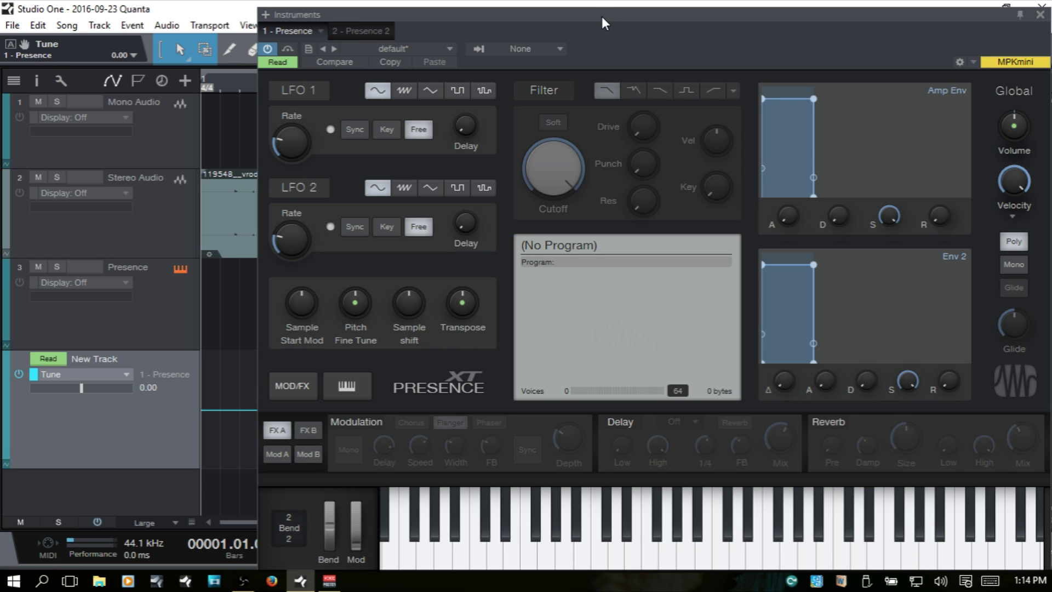
{"action": "left_click_drag", "start_coordinate": [601, 17], "coordinate": [845, 21]}
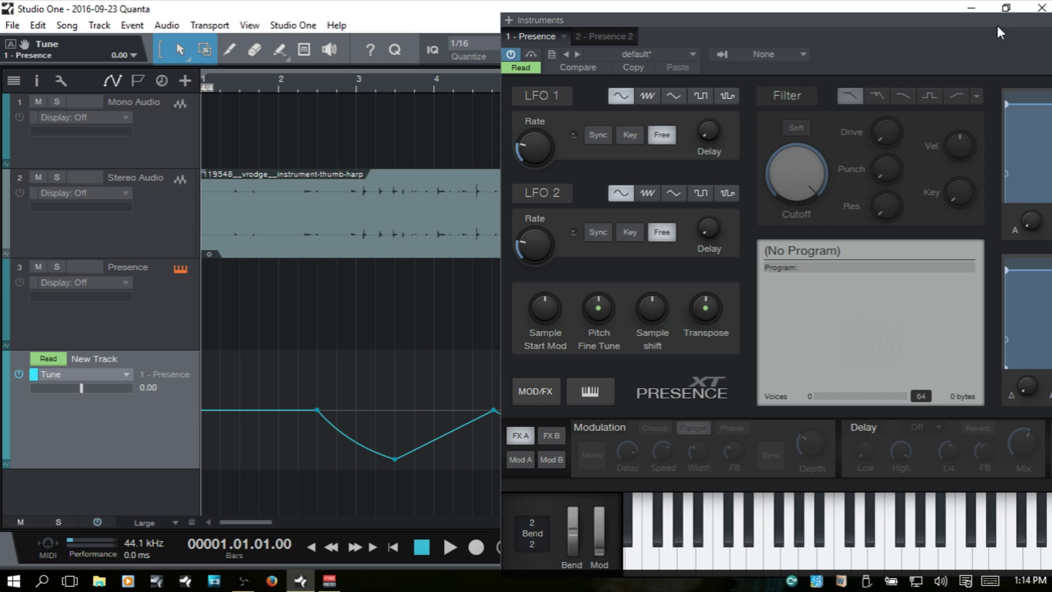
{"action": "left_click_drag", "start_coordinate": [994, 18], "coordinate": [676, 6]}
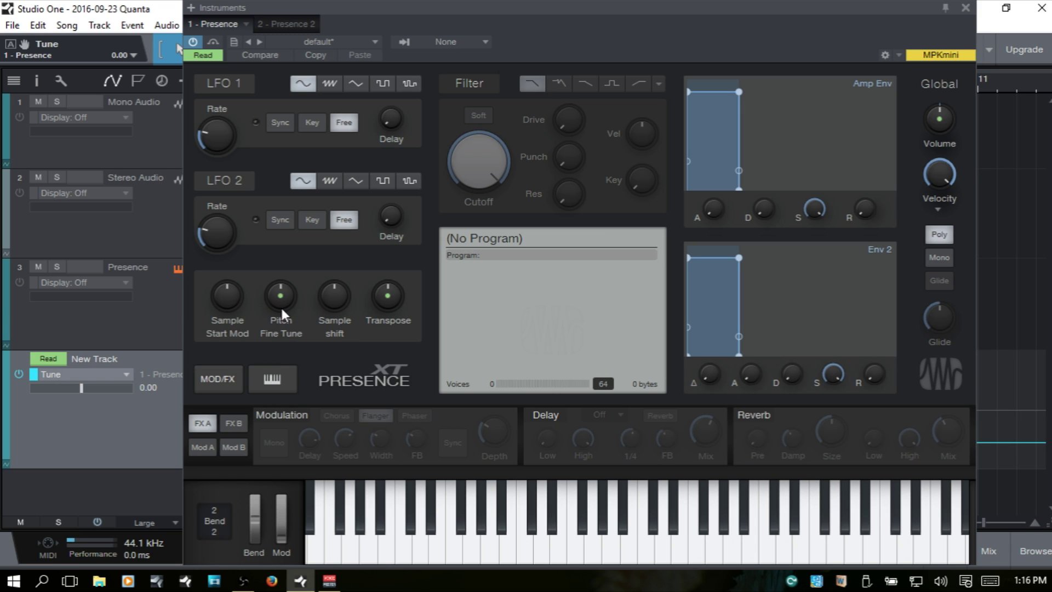
Step: From Presence's Pitch Fine Tune, Transpose and Volume knobs, call up the Tune, Transpose and Master Gain automation in turn on New Track
{"action": "mouse_move", "coordinate": [283, 310]}
{"action": "right_click", "coordinate": [281, 298]}
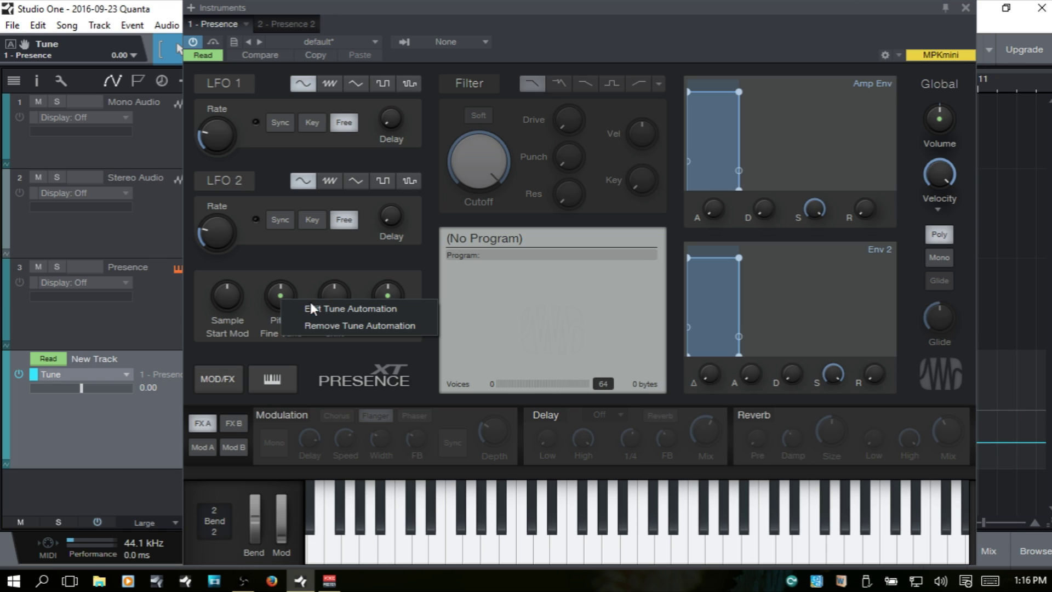
{"action": "left_click", "coordinate": [360, 310]}
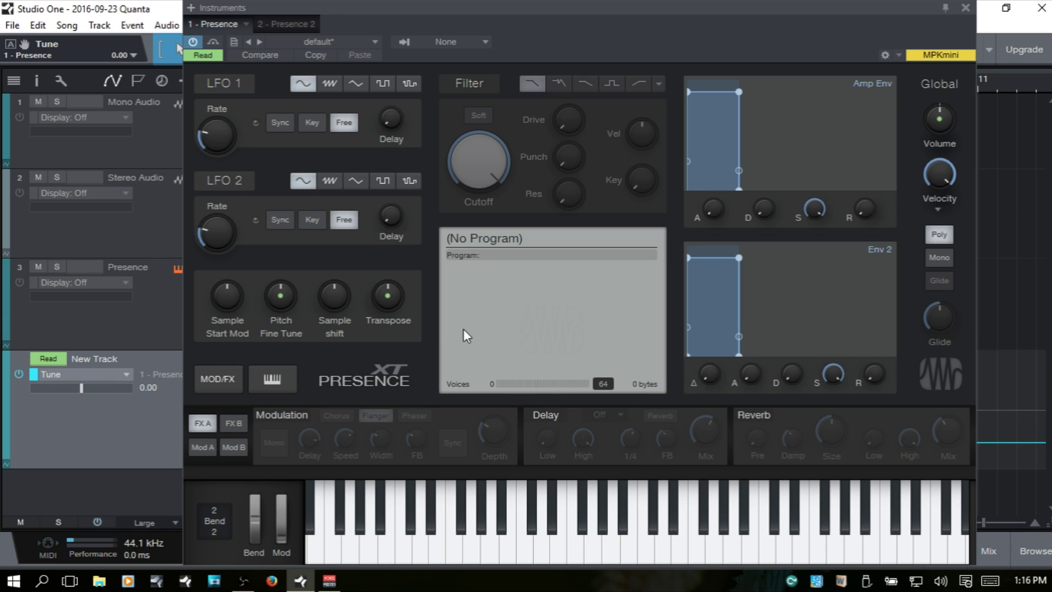
{"action": "right_click", "coordinate": [385, 295]}
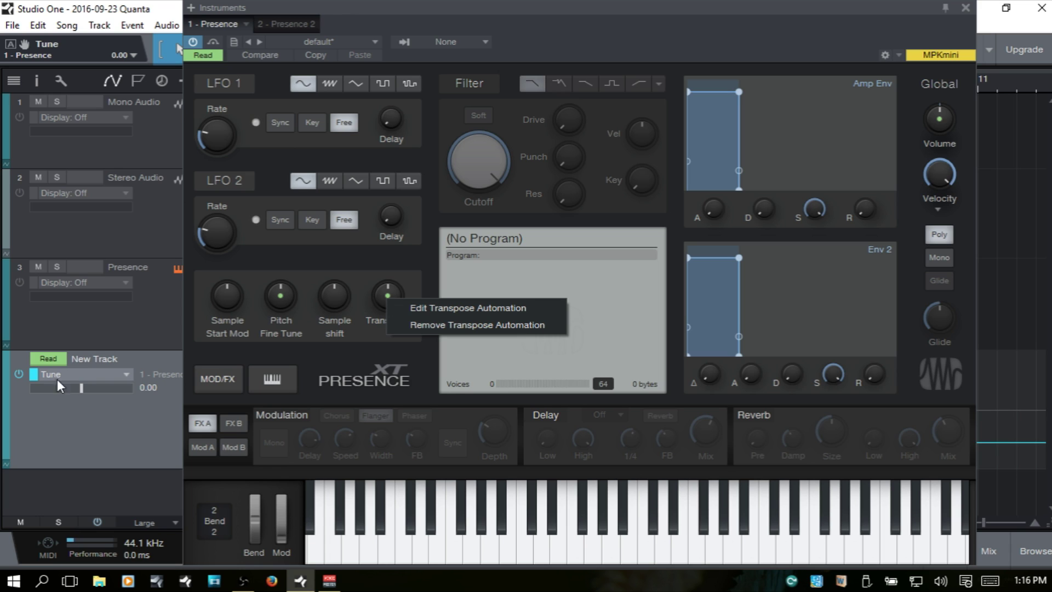
{"action": "left_click", "coordinate": [474, 308]}
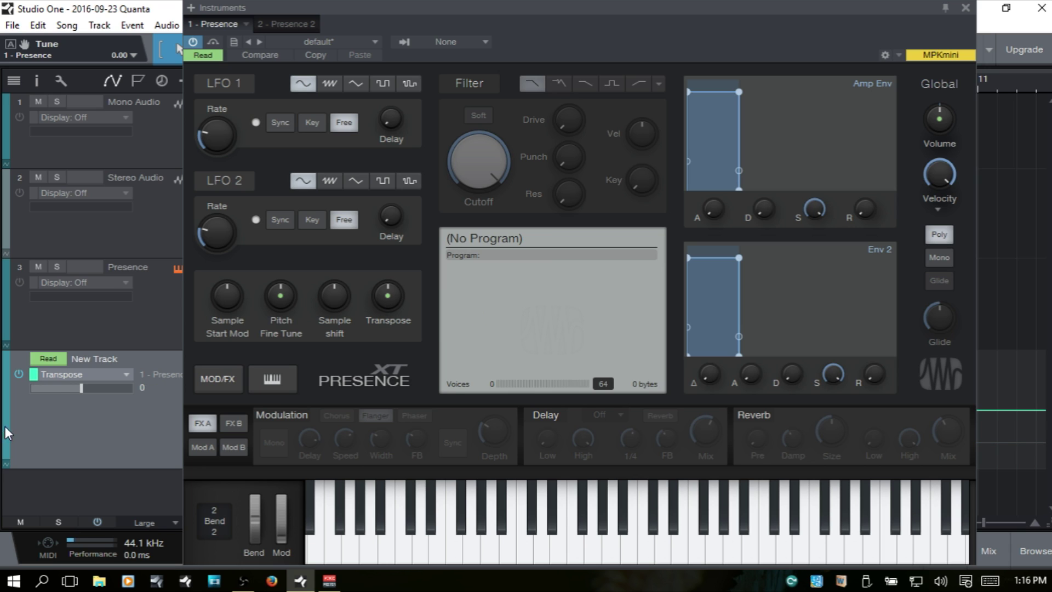
{"action": "right_click", "coordinate": [940, 125]}
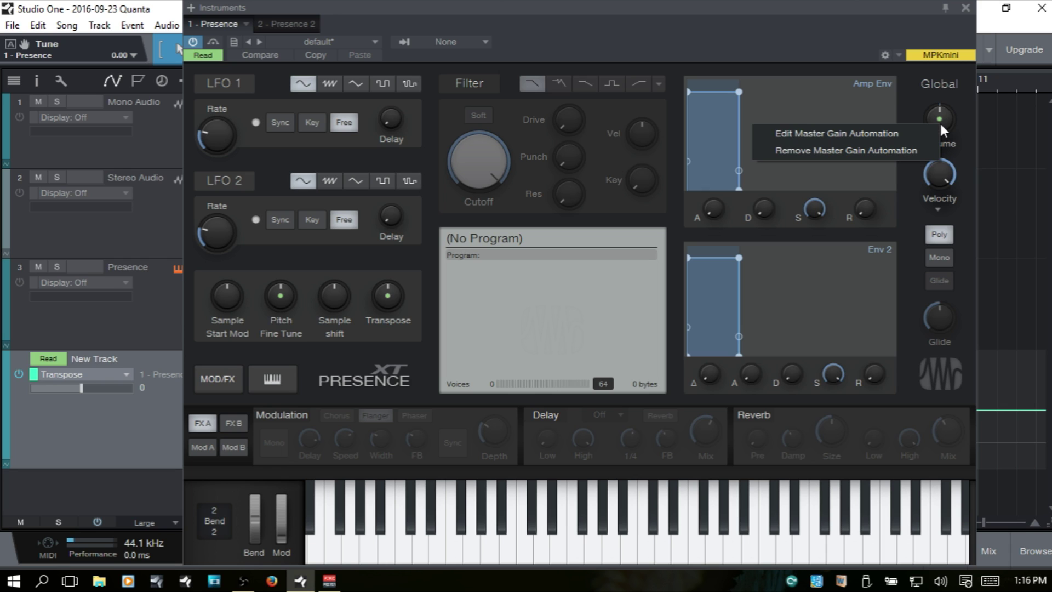
{"action": "left_click", "coordinate": [840, 132]}
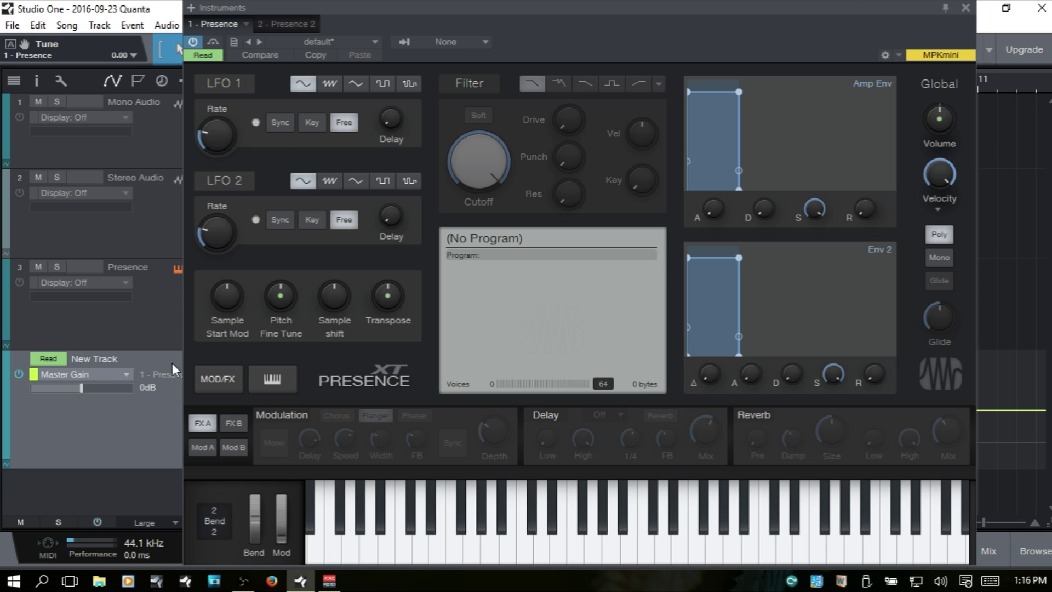
Step: Return New Track to the Tune envelope from Presence's Pitch Fine Tune knob, and play the song with the instrument window clear of the envelope
{"action": "right_click", "coordinate": [281, 298]}
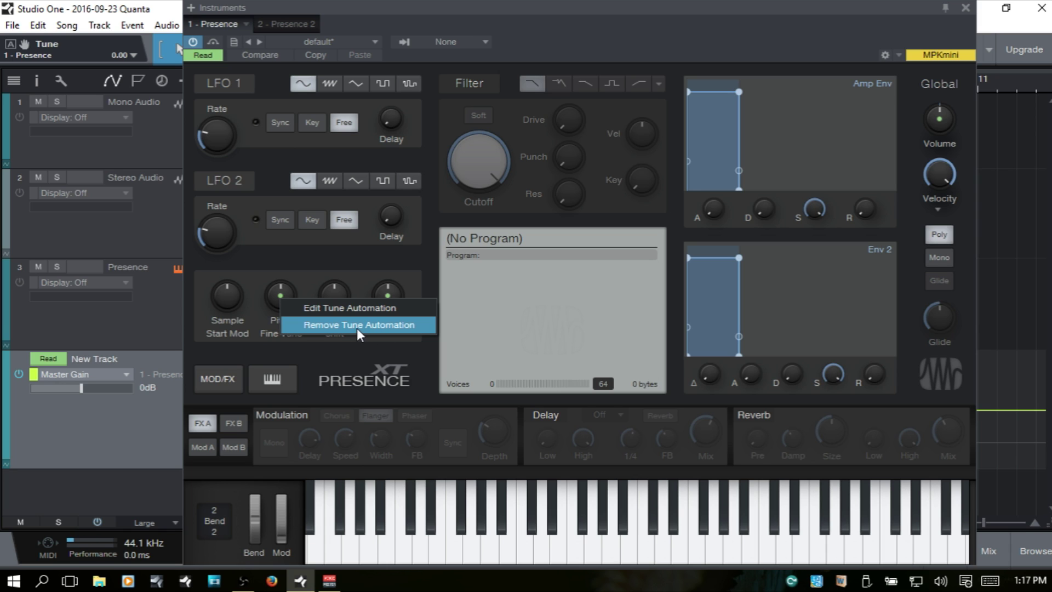
{"action": "left_click", "coordinate": [351, 310]}
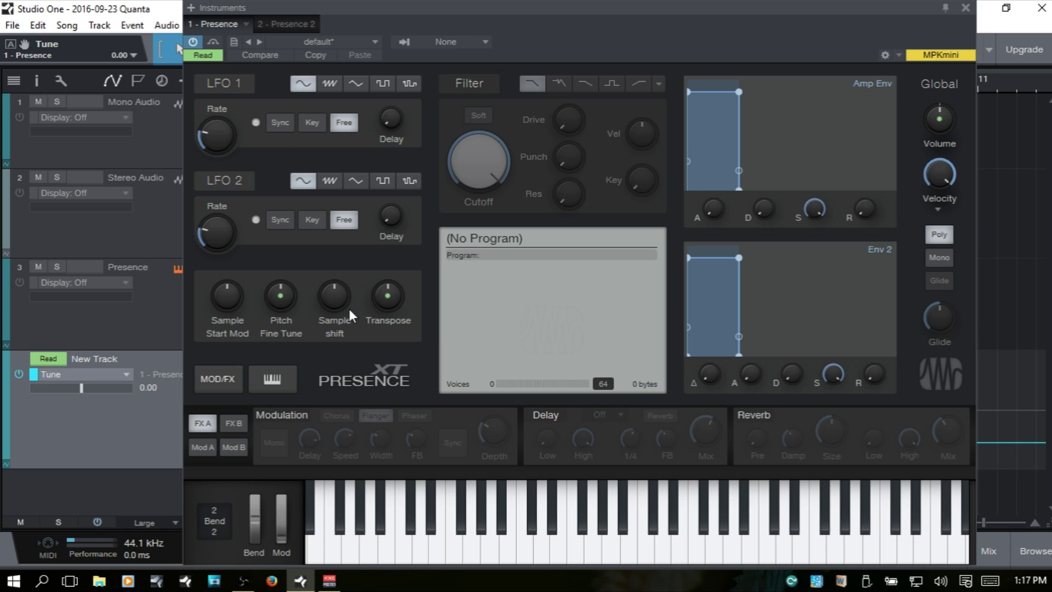
{"action": "left_click_drag", "start_coordinate": [552, 7], "coordinate": [1010, 22]}
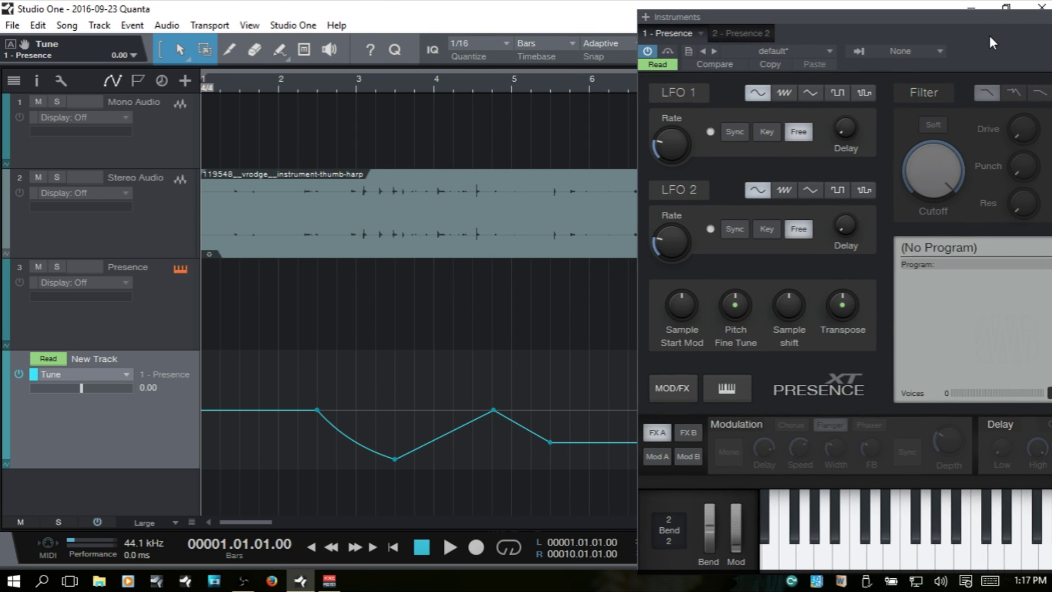
{"action": "key", "text": "space"}
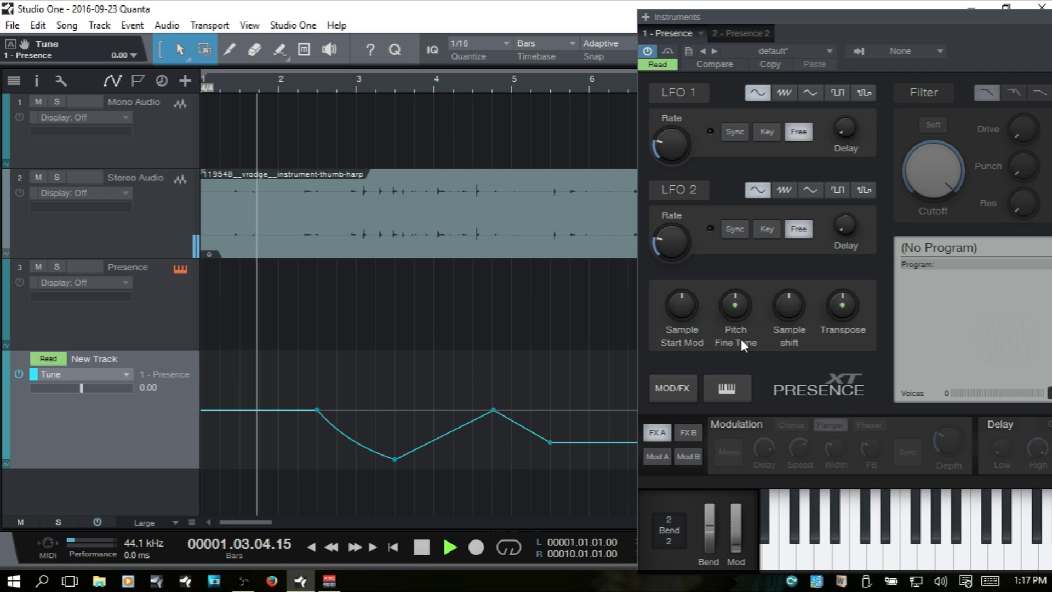
Step: Stop playback and close Presence's instrument window
{"action": "left_click", "coordinate": [355, 441]}
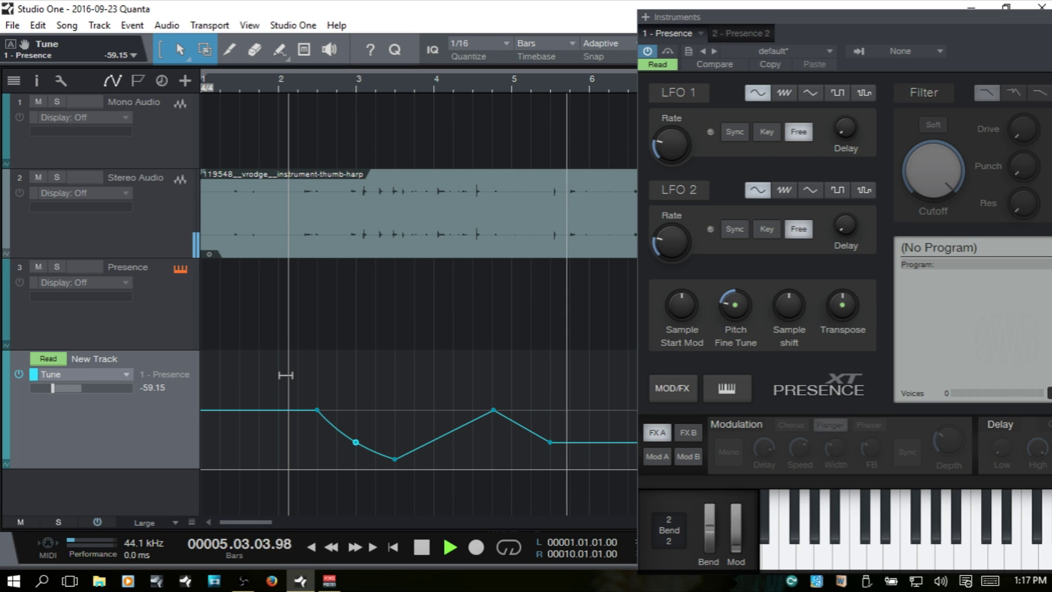
{"action": "key", "text": "space"}
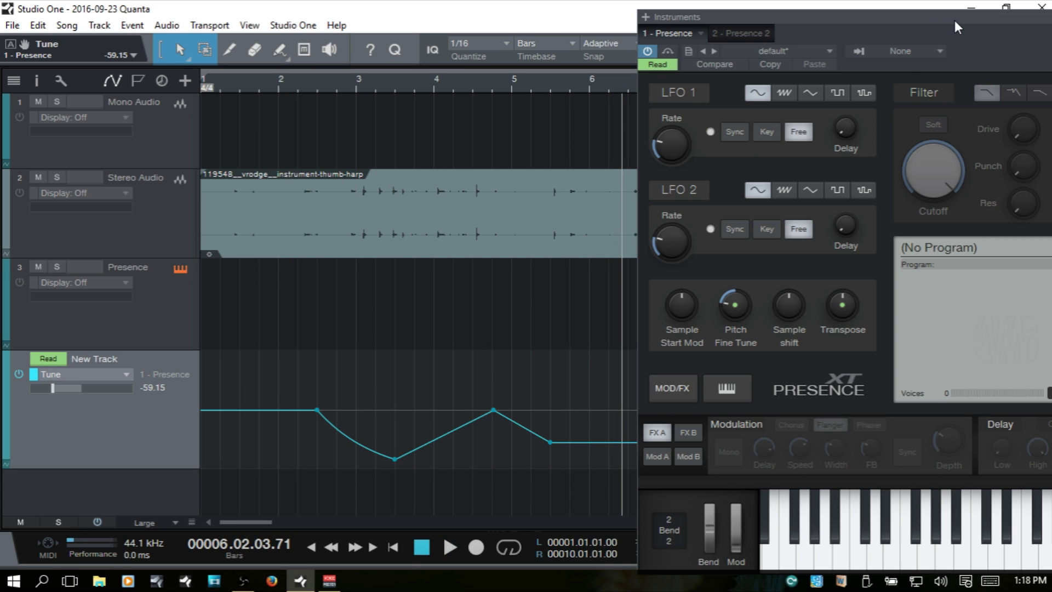
{"action": "left_click_drag", "start_coordinate": [953, 17], "coordinate": [528, 37]}
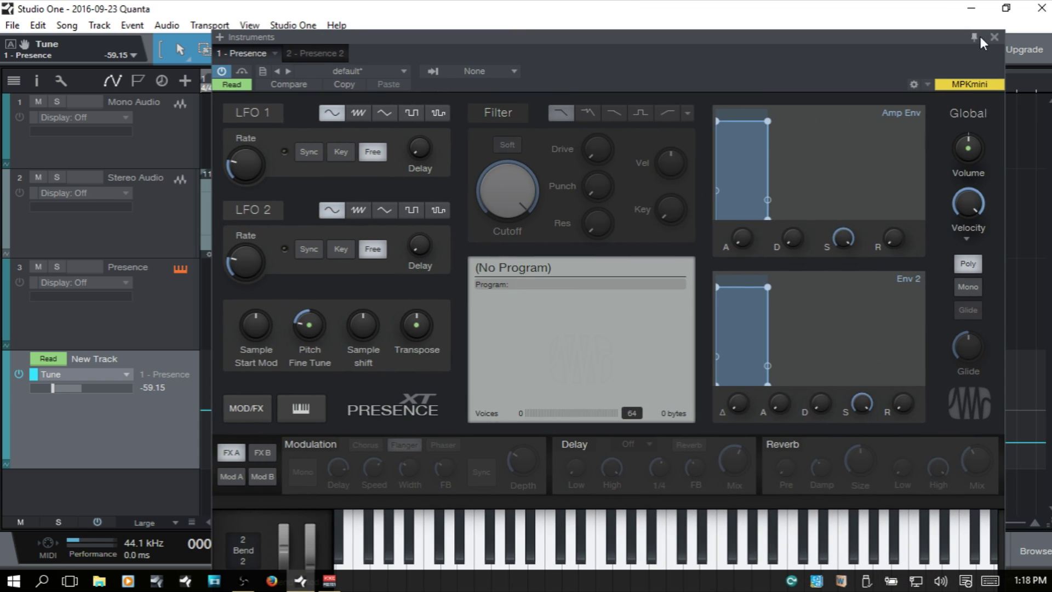
{"action": "left_click", "coordinate": [994, 37]}
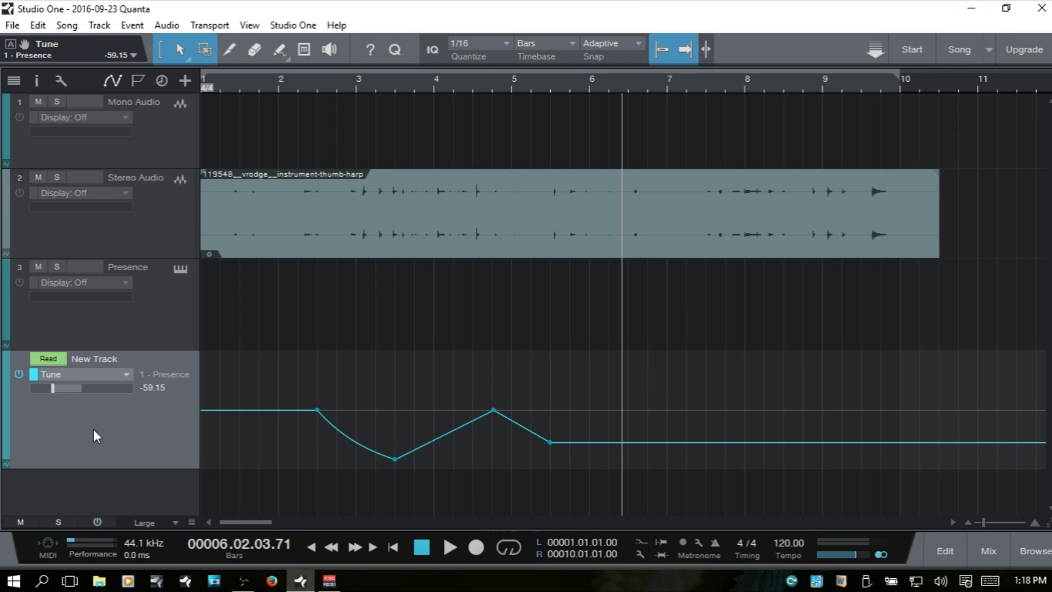
Step: Delete the Tune envelope points near bars 3.5 and 4.75 on New Track
{"action": "double_click", "coordinate": [395, 461]}
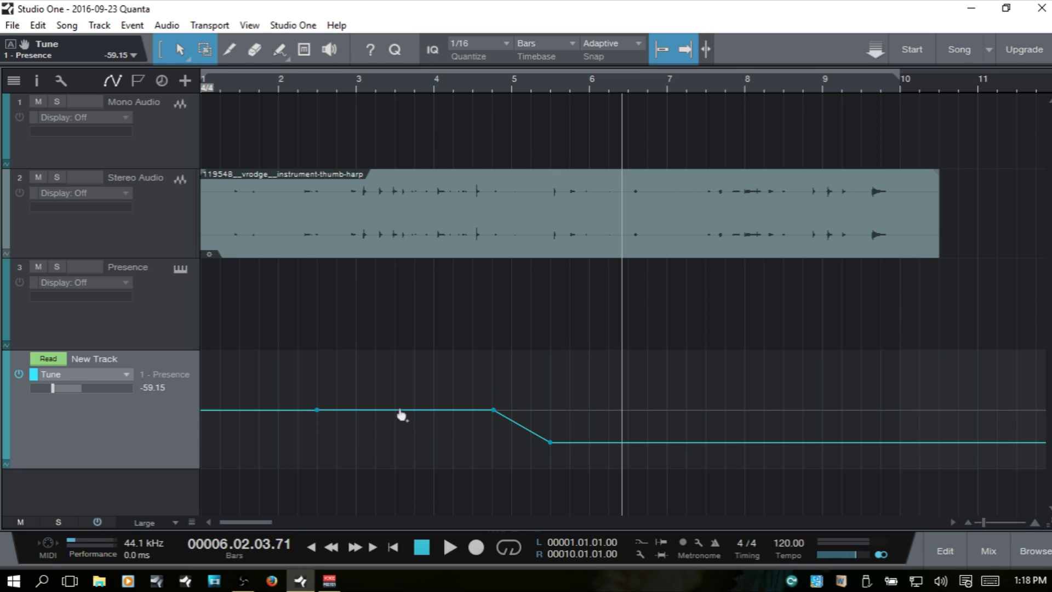
{"action": "left_click", "coordinate": [493, 410]}
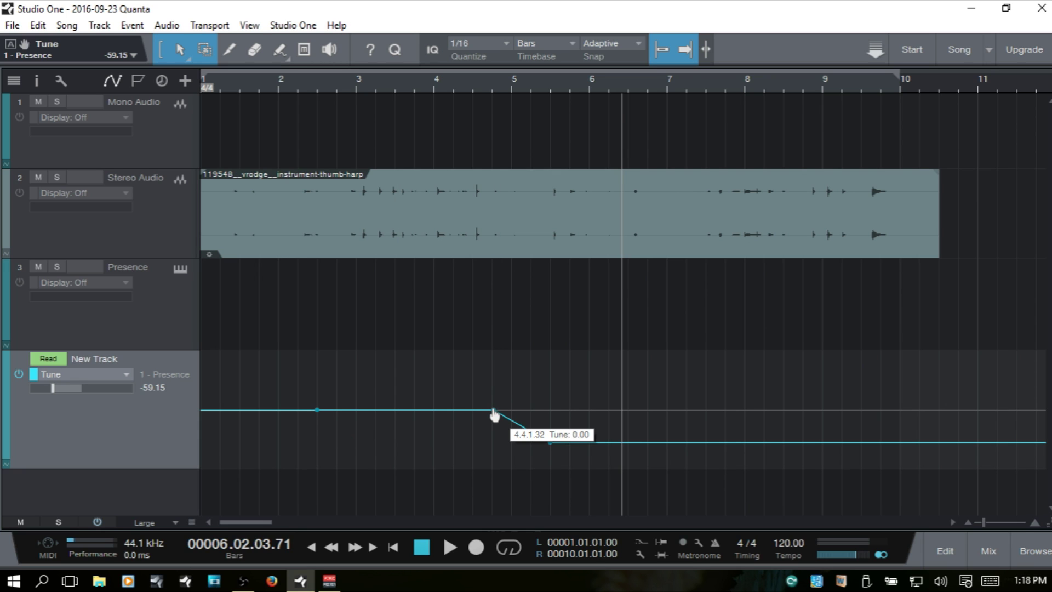
{"action": "key", "text": "Delete"}
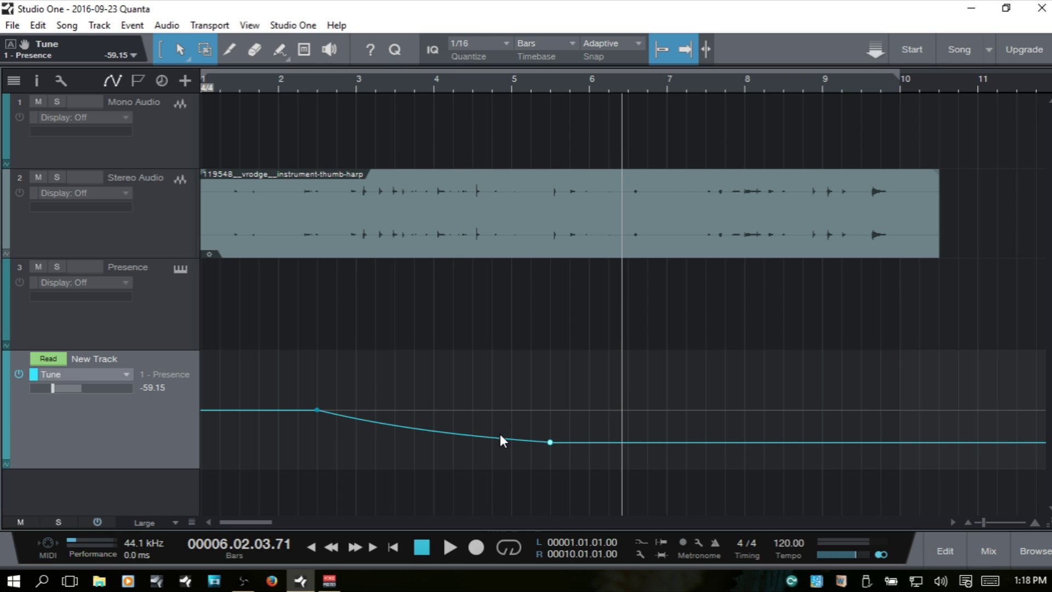
Step: Check which automation envelopes are available on the Stereo Audio track
{"action": "left_click", "coordinate": [125, 219]}
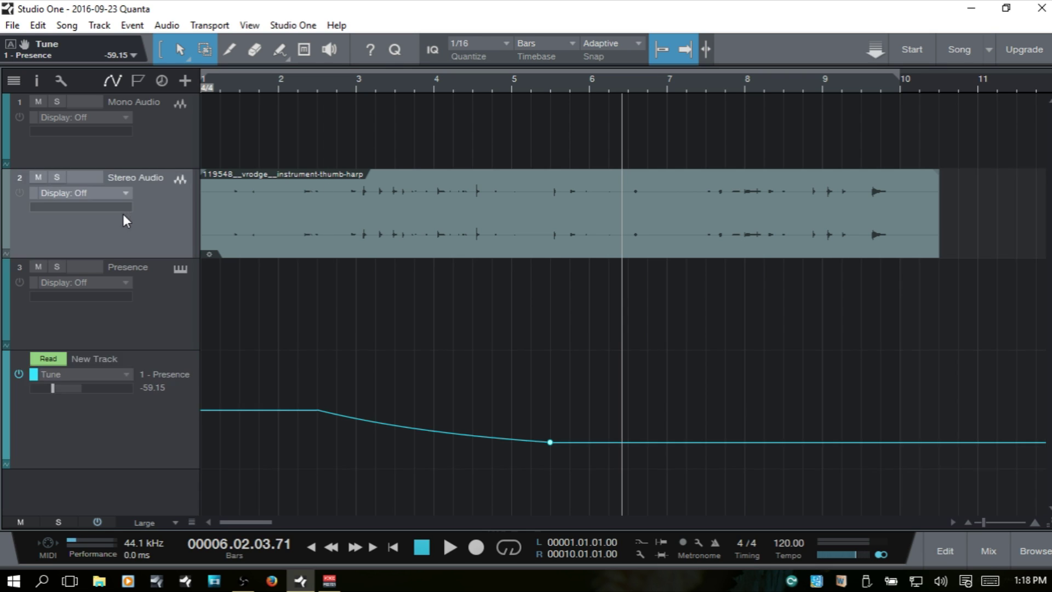
{"action": "left_click", "coordinate": [126, 193]}
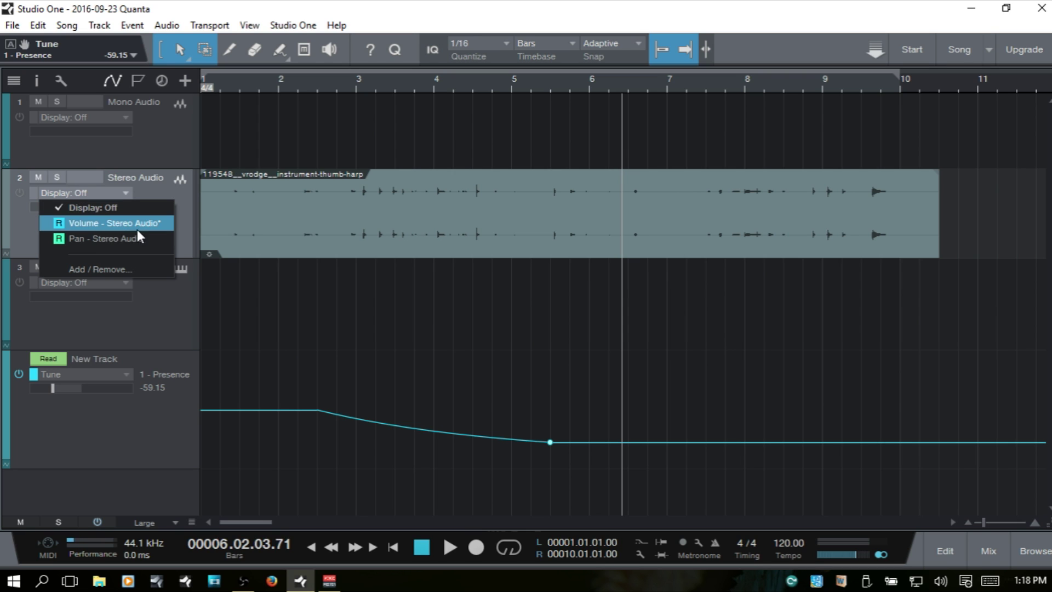
{"action": "left_click", "coordinate": [22, 234]}
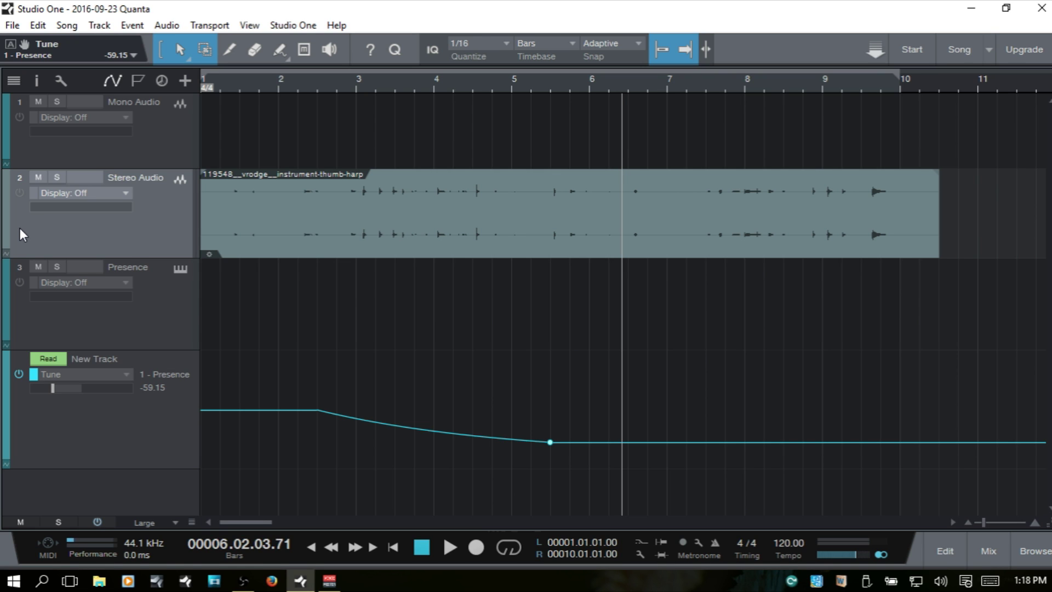
Step: Show the mixer and open the Mixverb insert from the expanded Stereo Audio channel
{"action": "key", "text": "F3"}
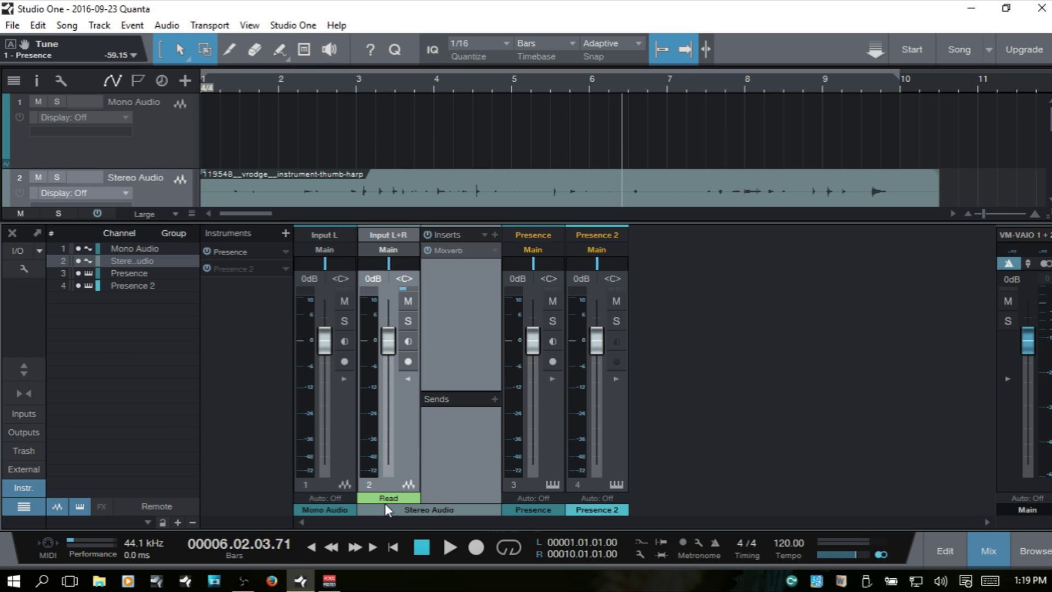
{"action": "left_click", "coordinate": [408, 380]}
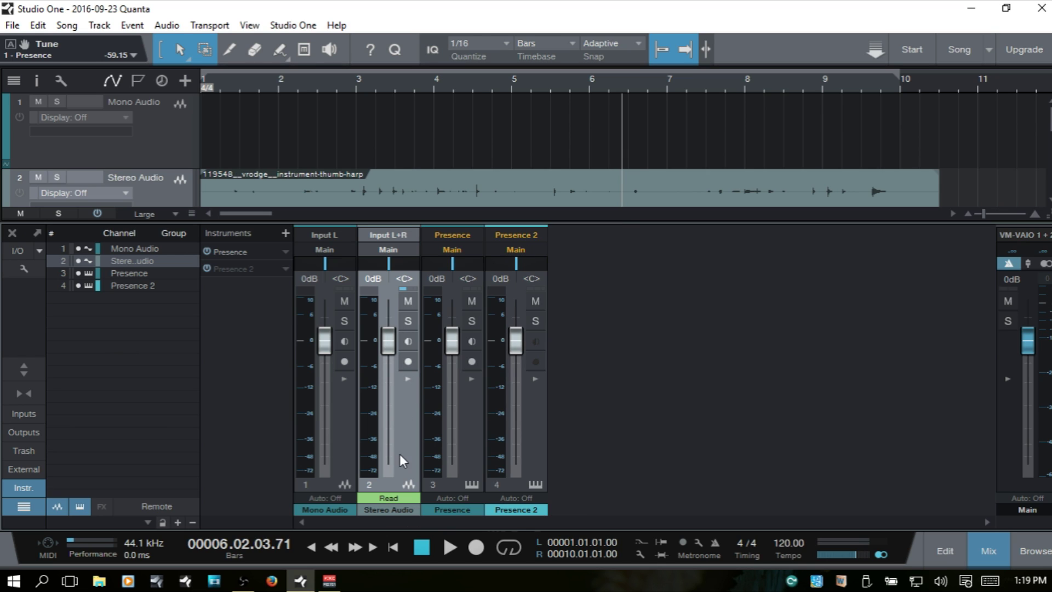
{"action": "left_click", "coordinate": [407, 379]}
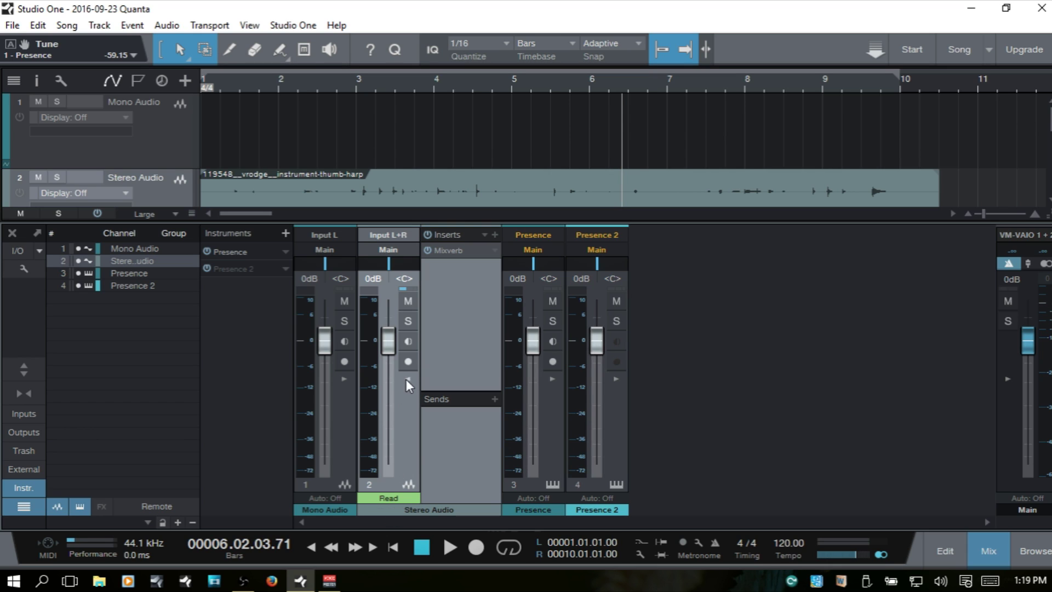
{"action": "left_click", "coordinate": [449, 250]}
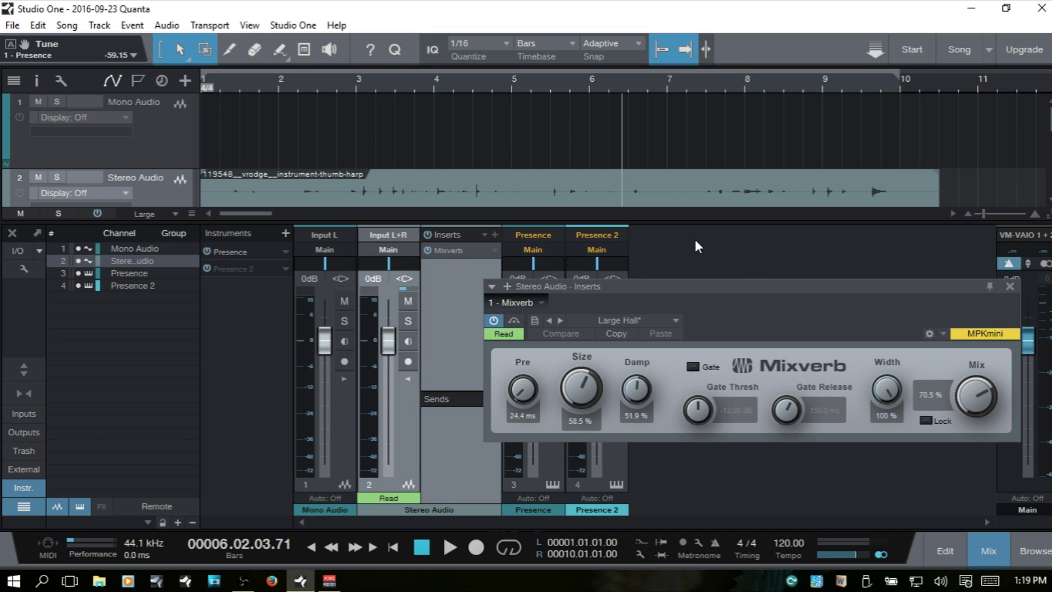
Step: Hide the mixer, move Mixverb's window up, set its Size to 57.5 % and assign Size automation to the Stereo Audio track
{"action": "key", "text": "F3"}
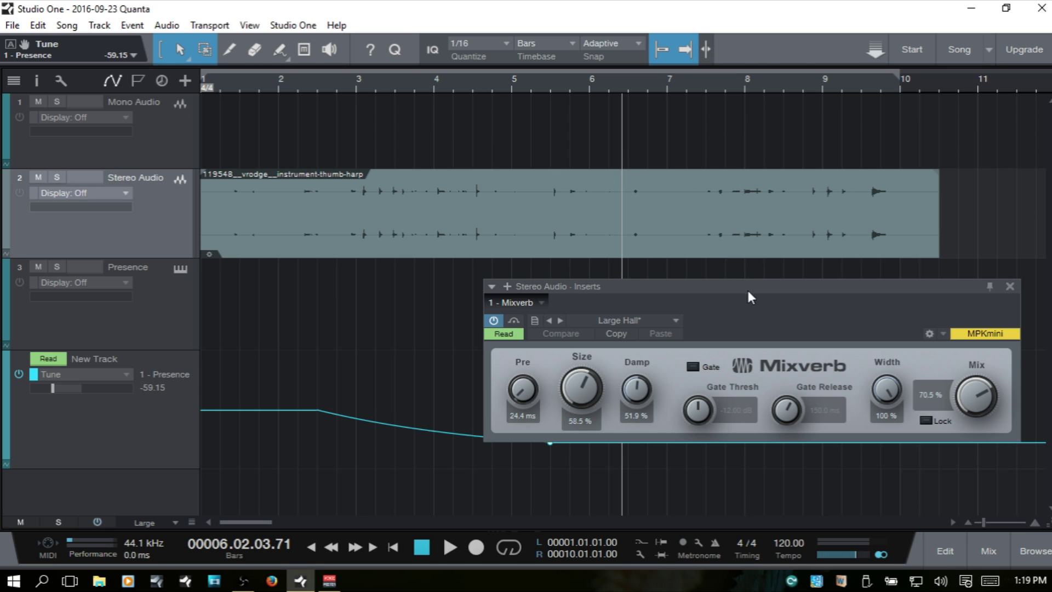
{"action": "left_click_drag", "start_coordinate": [749, 297], "coordinate": [753, 223]}
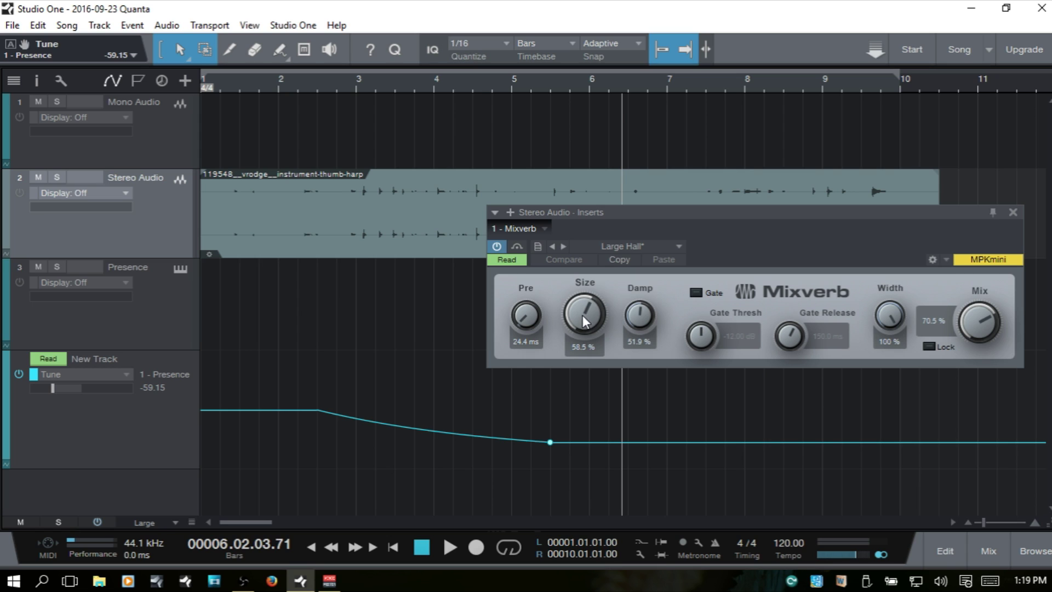
{"action": "left_click_drag", "start_coordinate": [585, 318], "coordinate": [584, 310]}
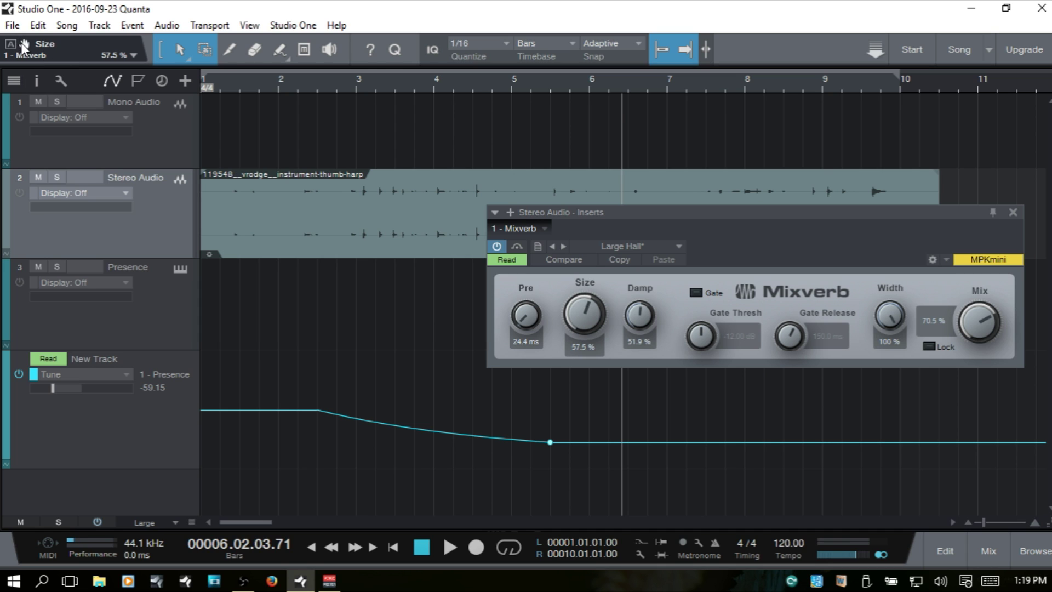
{"action": "left_click_drag", "start_coordinate": [24, 47], "coordinate": [148, 216]}
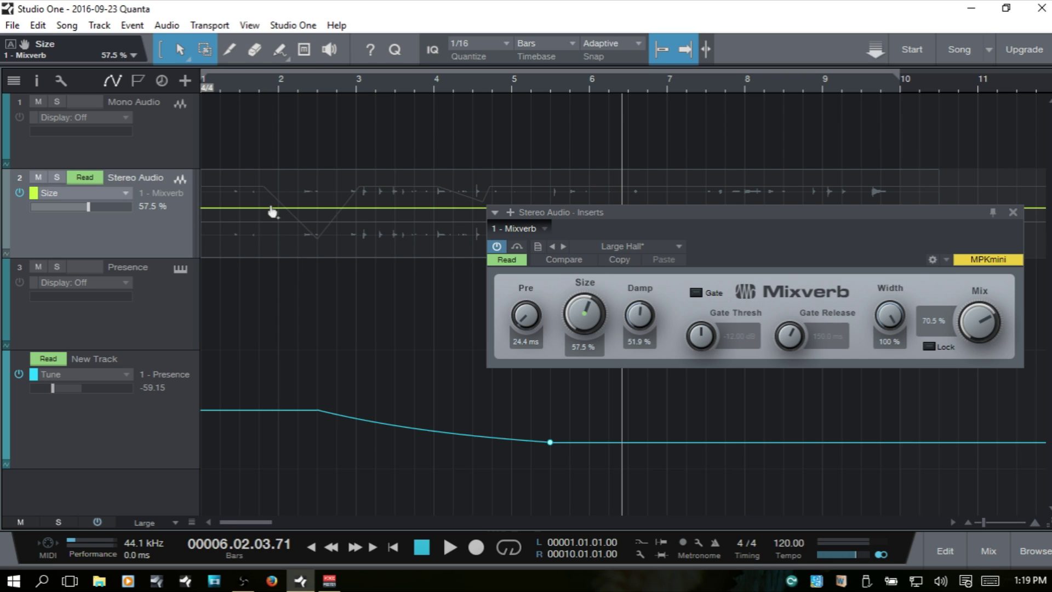
Step: Add Size envelope points near bars 1.9, 3 and 4, and pull the middle one down to about 20 % at 3.1.4
{"action": "left_click", "coordinate": [270, 208]}
{"action": "left_click", "coordinate": [358, 208]}
{"action": "left_click", "coordinate": [436, 209]}
{"action": "mouse_move", "coordinate": [361, 213]}
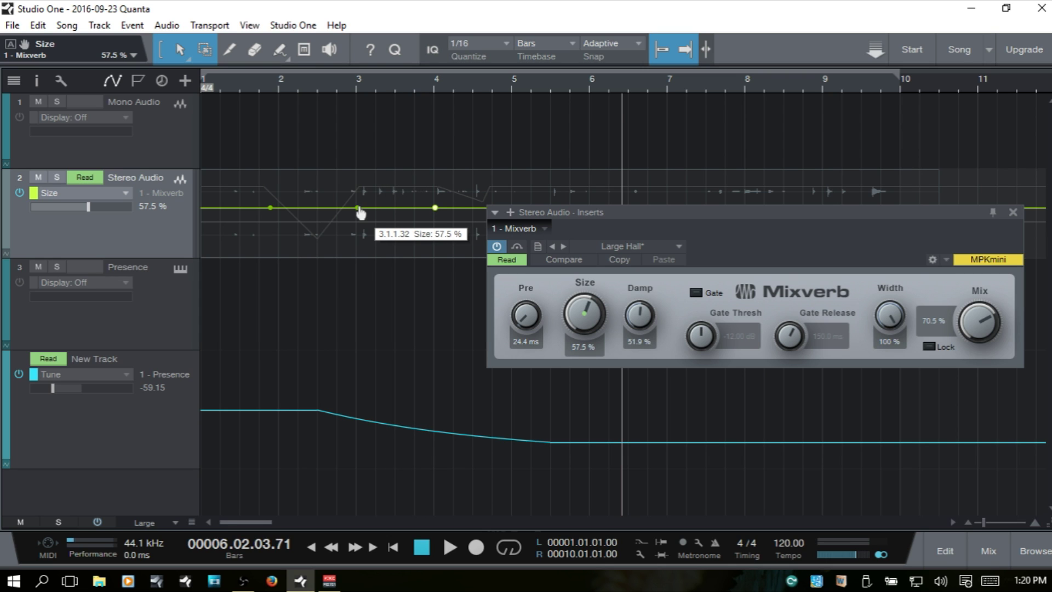
{"action": "left_click_drag", "start_coordinate": [361, 212], "coordinate": [373, 245]}
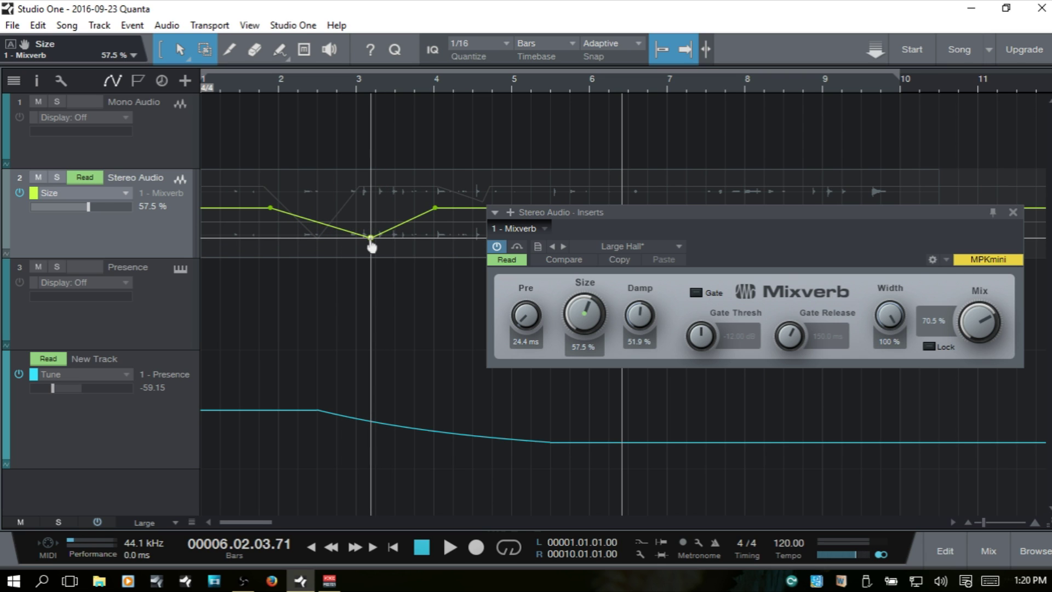
Step: Turn off snapping and move the Size envelope's low point to about bar 3.4, slightly higher than before
{"action": "left_click", "coordinate": [662, 55]}
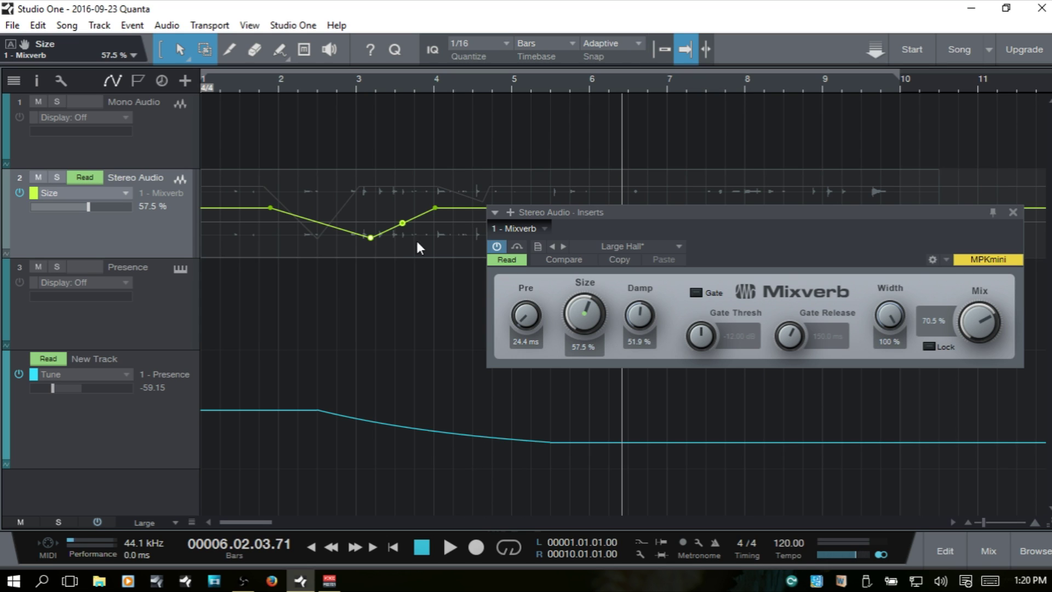
{"action": "left_click", "coordinate": [320, 223]}
{"action": "key", "text": "ctrl+z"}
{"action": "mouse_move", "coordinate": [371, 241]}
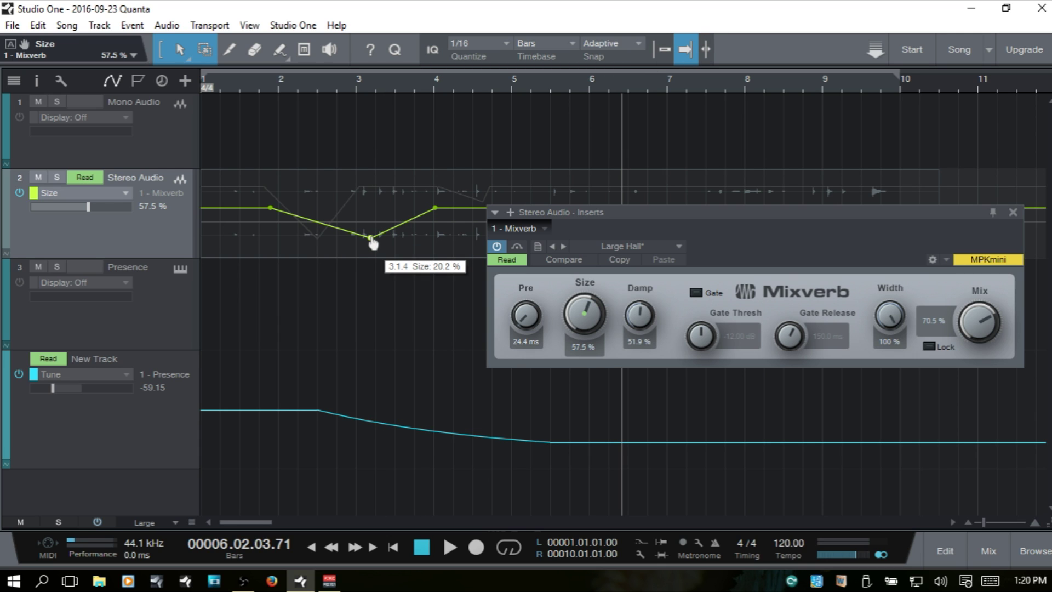
{"action": "mouse_move", "coordinate": [373, 242]}
{"action": "left_mouse_down"}
{"action": "mouse_move", "coordinate": [360, 240]}
{"action": "mouse_move", "coordinate": [379, 229]}
{"action": "mouse_move", "coordinate": [373, 240]}
{"action": "mouse_move", "coordinate": [389, 236]}
{"action": "left_mouse_up"}
{"action": "left_click", "coordinate": [411, 219]}
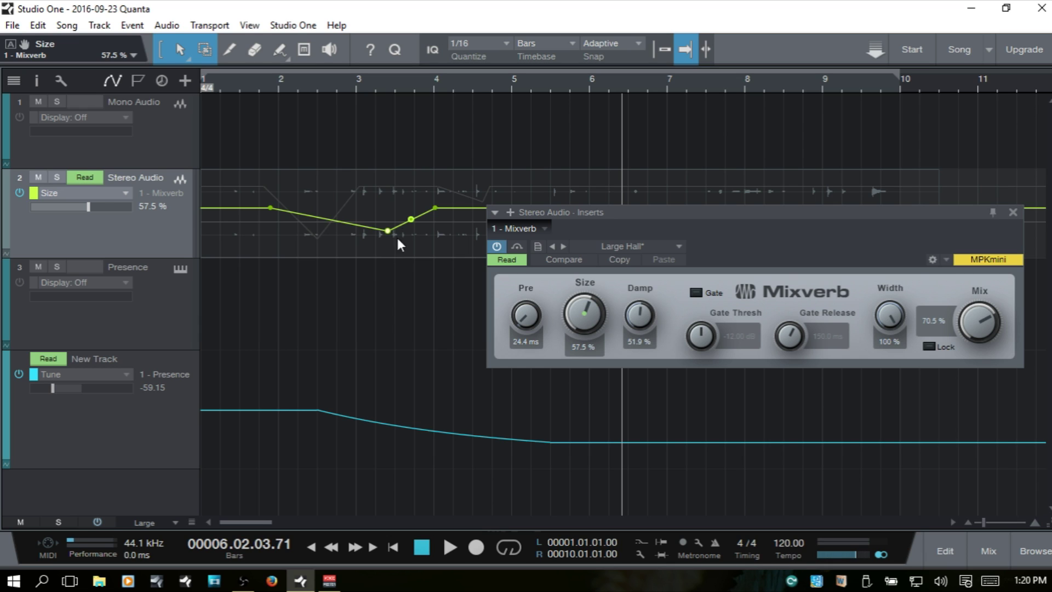
{"action": "key", "text": "ctrl+z"}
Step: Look over the available quantize grid values, keeping 1/16
{"action": "left_click", "coordinate": [501, 45]}
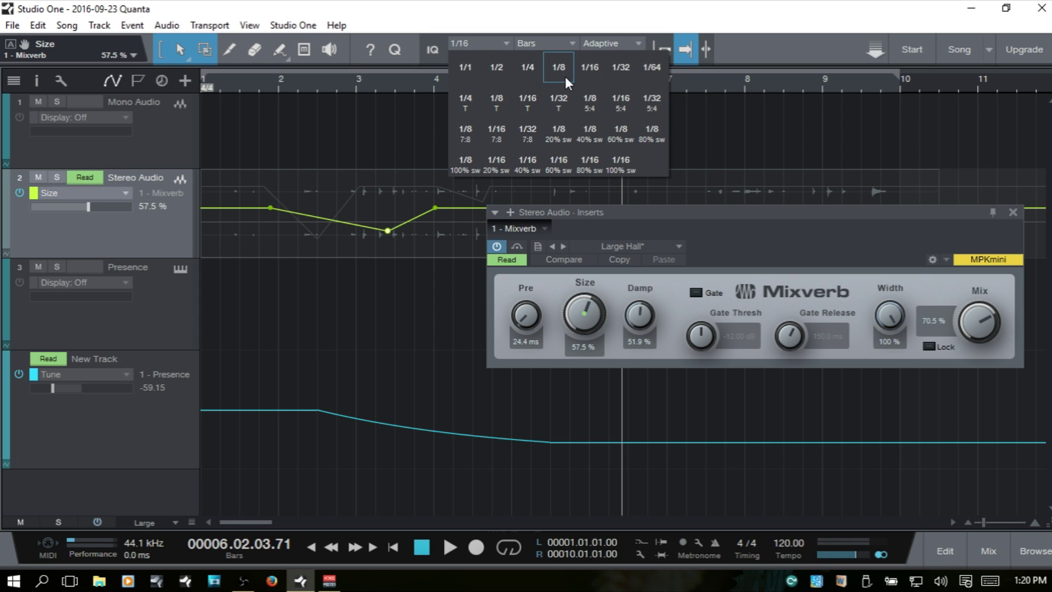
{"action": "left_click", "coordinate": [506, 46]}
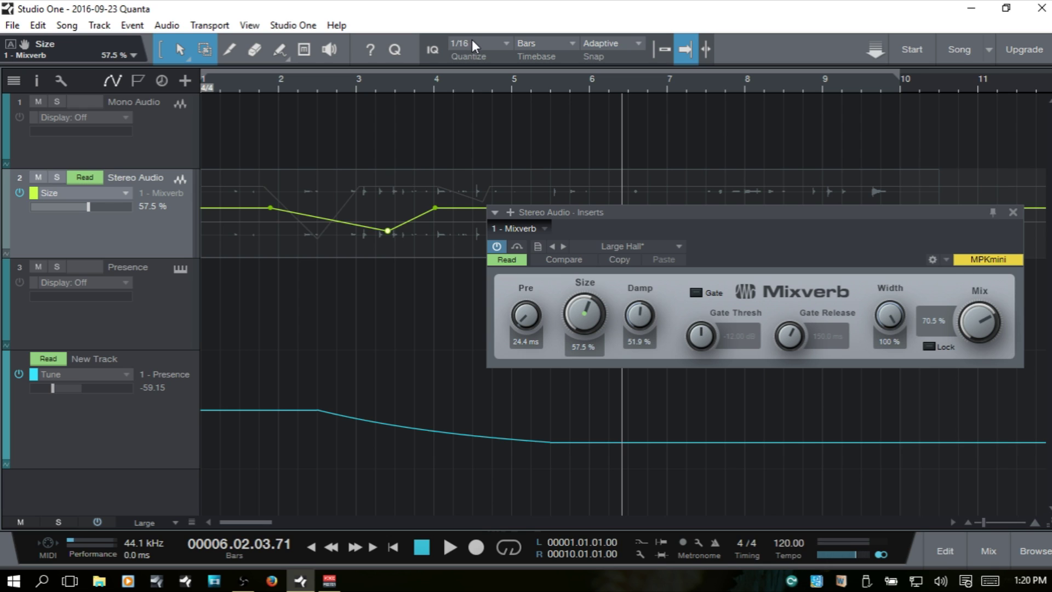
{"action": "left_click", "coordinate": [328, 219]}
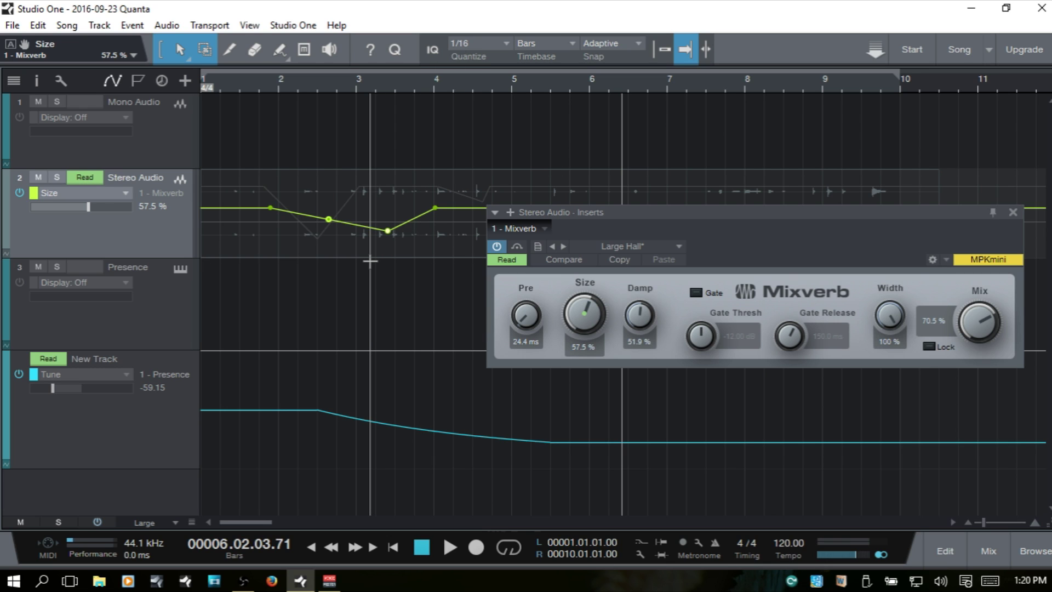
{"action": "key", "text": "ctrl+z"}
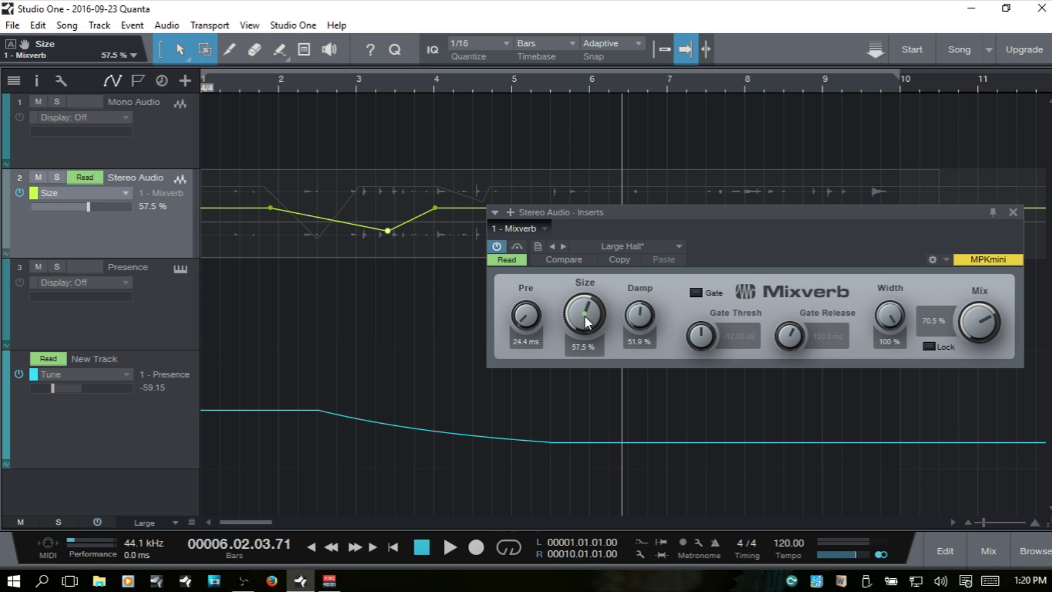
{"action": "key", "text": "ctrl+y"}
Step: Play the song with Mixverb's Size automation active, and stop playback near the end of bar 7
{"action": "left_click", "coordinate": [264, 81]}
{"action": "key", "text": "space"}
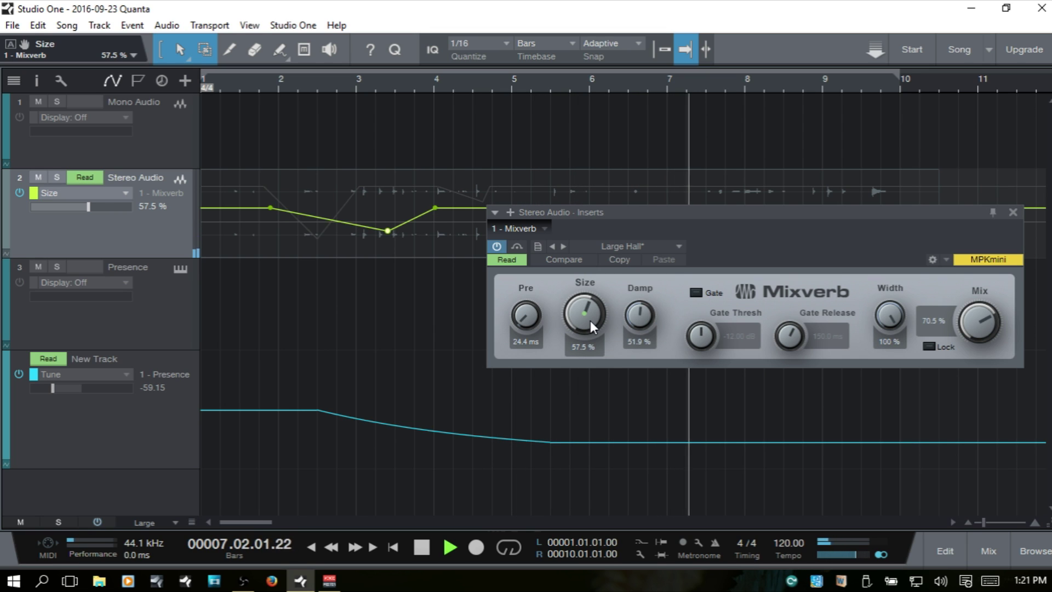
{"action": "key", "text": "space"}
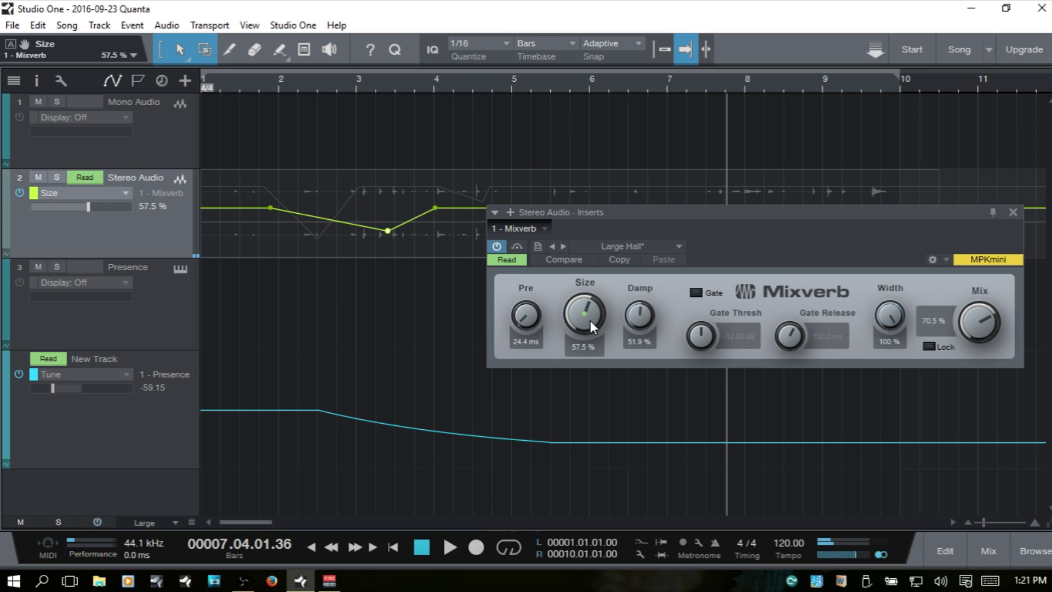